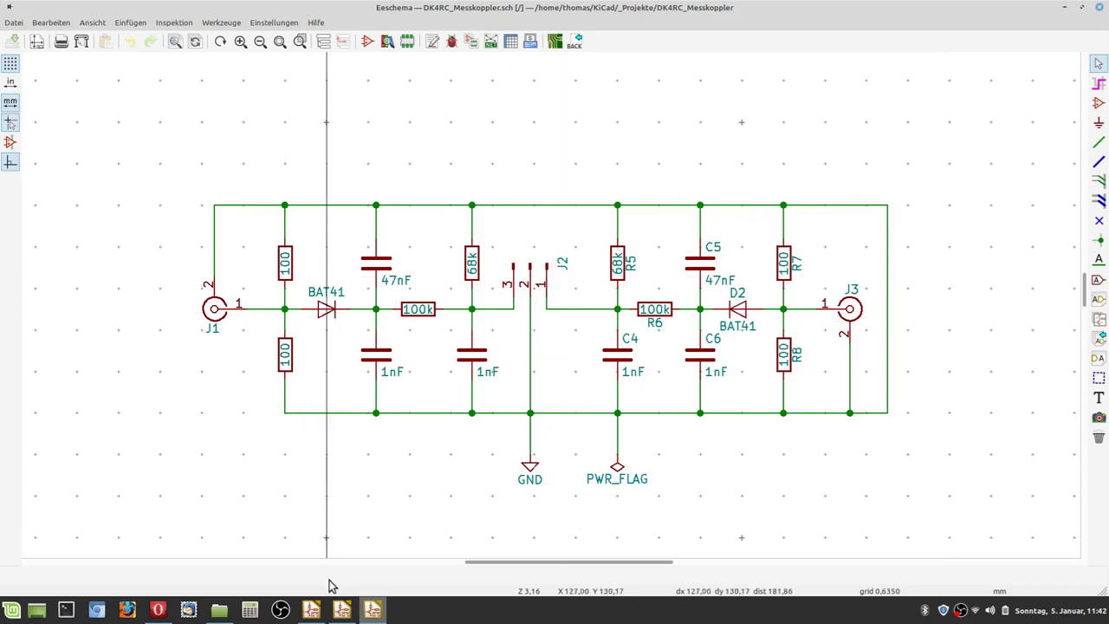
Step: View the PCB layout, and close the board editor, the schematic editor and the KiCad project window
click(341, 610)
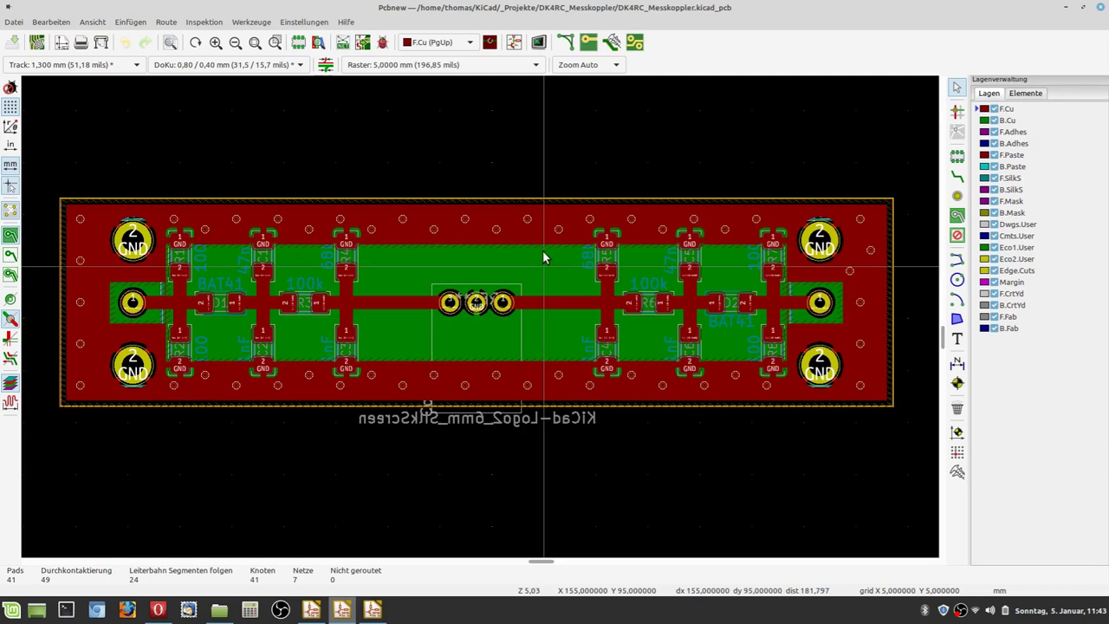
click(1101, 7)
click(1101, 9)
click(970, 60)
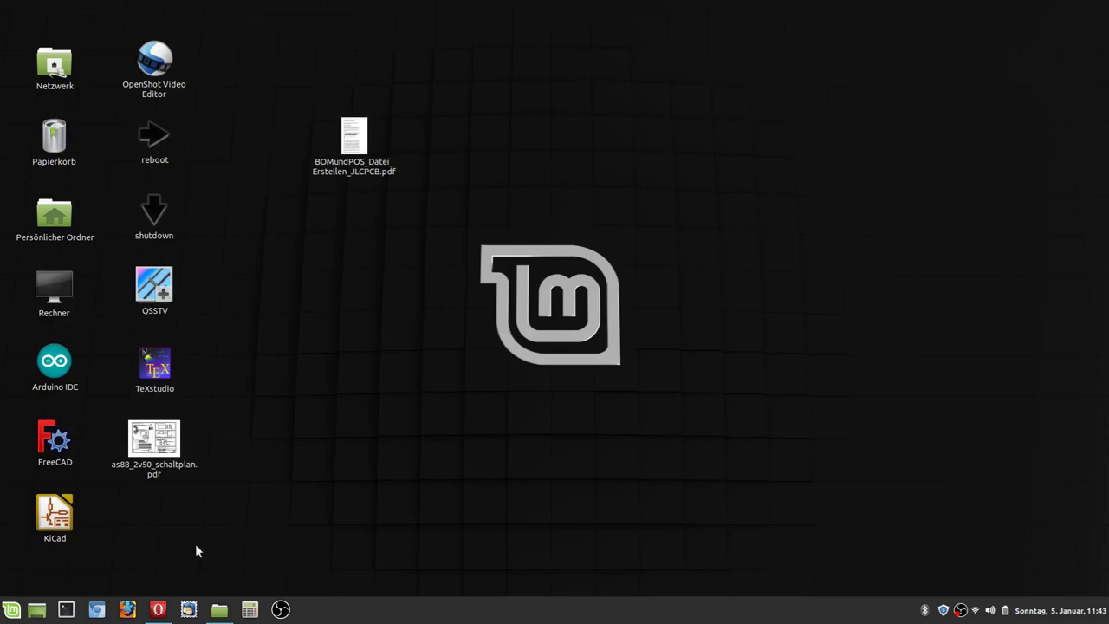
Step: Switch to the Opera browser and highlight the address github.com/easyw of the open GitHub profile
click(158, 609)
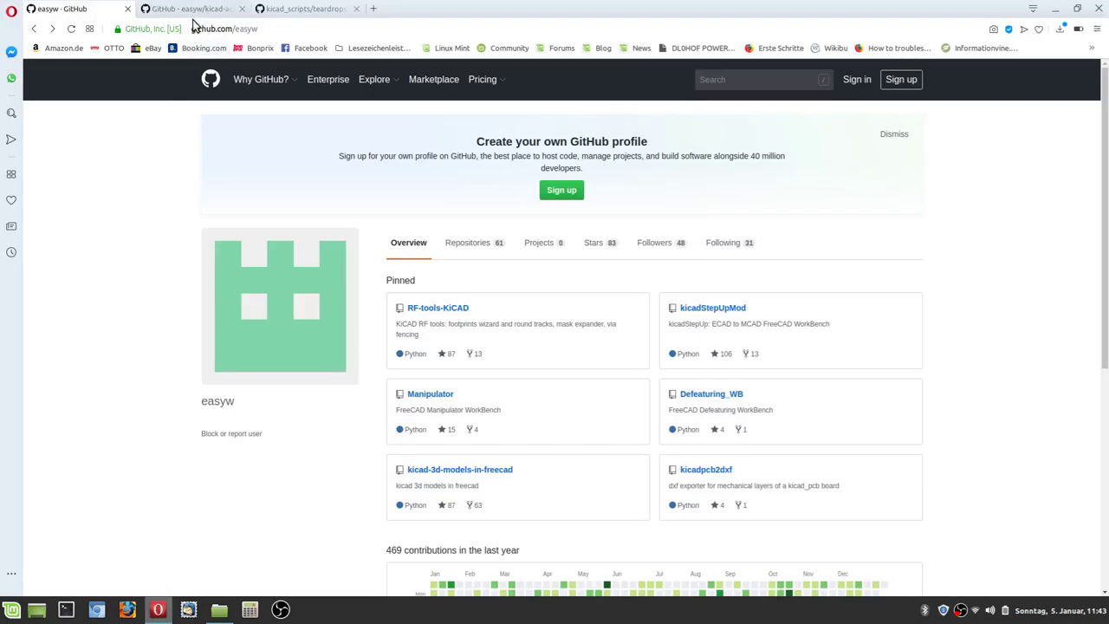
click(269, 32)
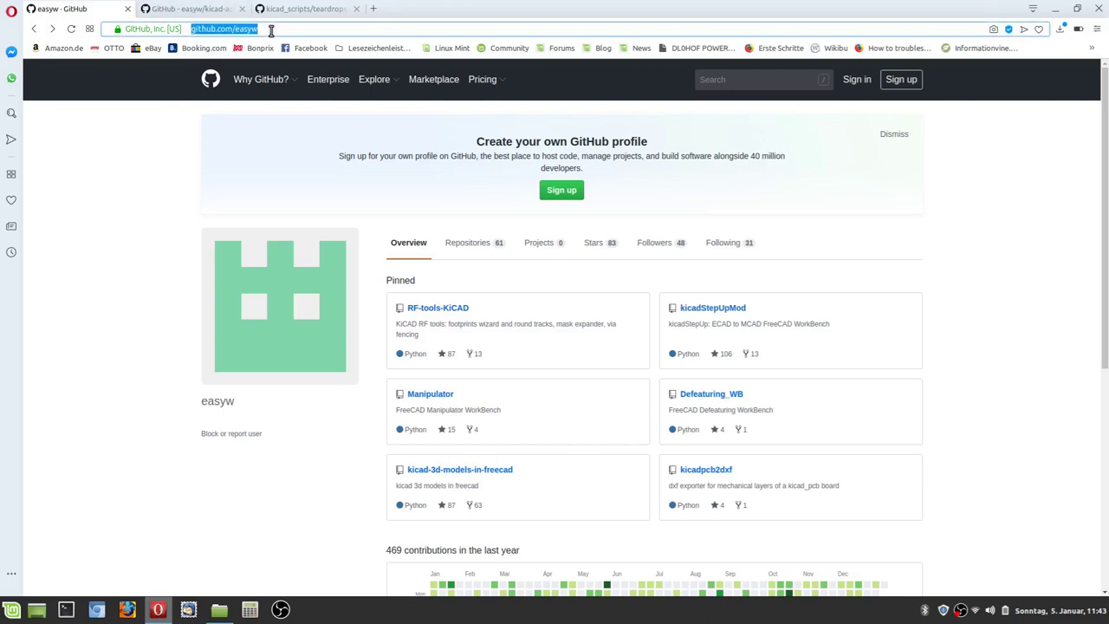
click(271, 29)
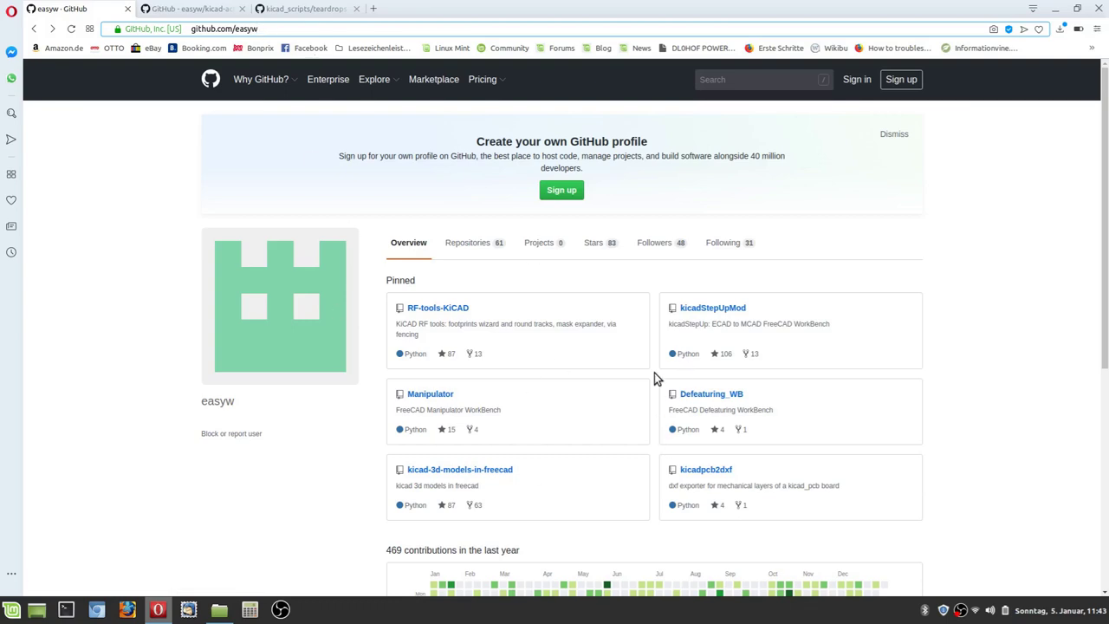
Step: Open easyw's repository list and look through it for KiCad scripts and plugins
click(468, 246)
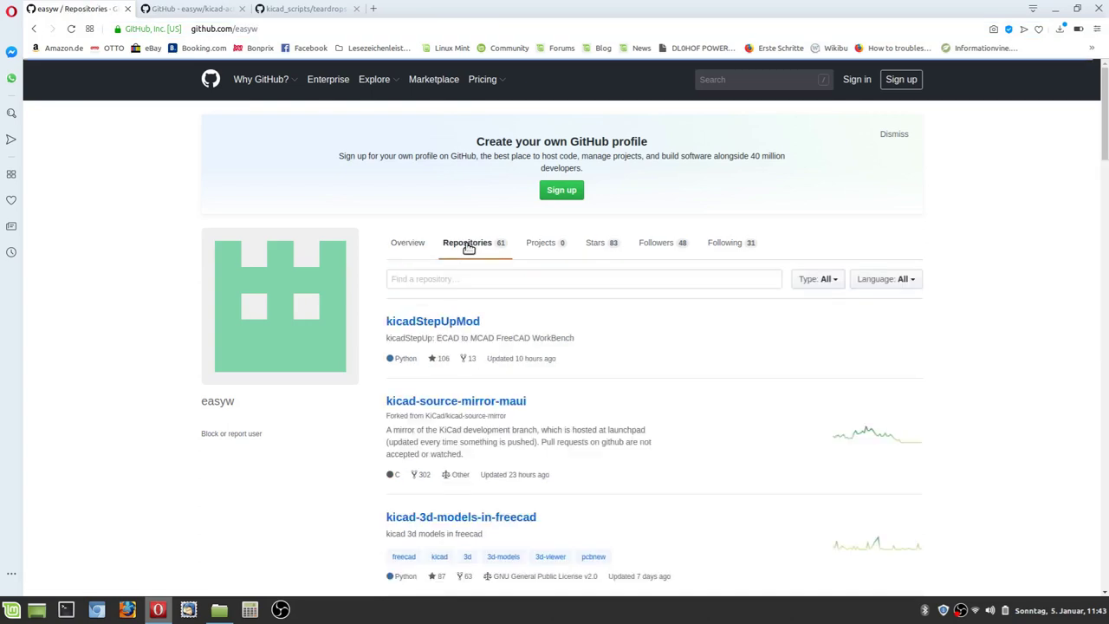
scroll(692, 334, down, 5)
scroll(694, 336, down, 5)
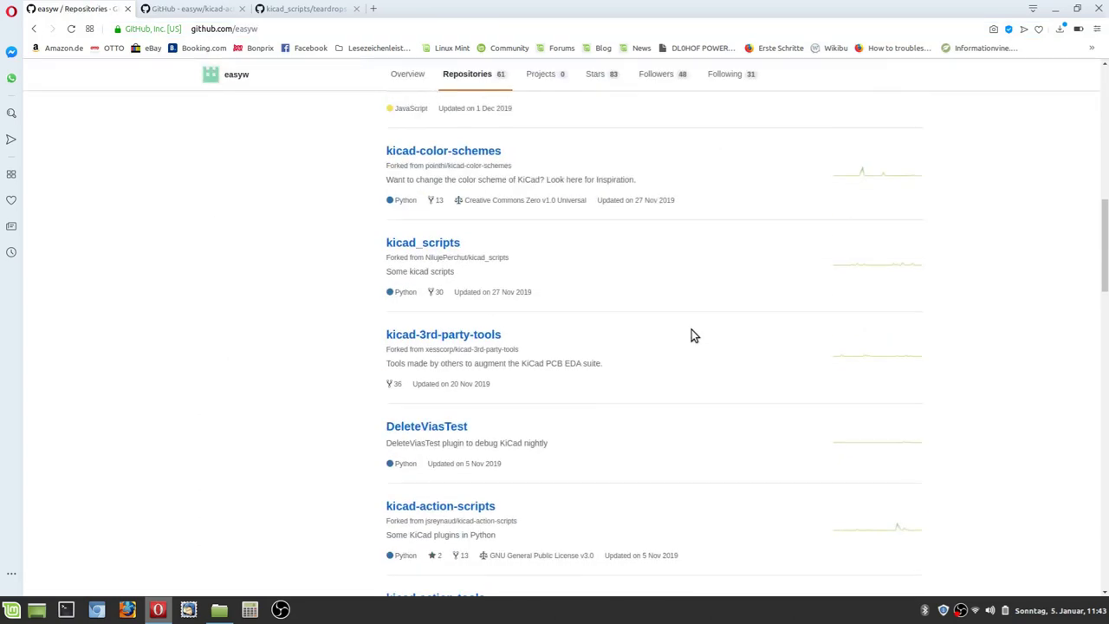
scroll(692, 336, down, 3)
scroll(691, 335, up, 3)
scroll(691, 335, up, 5)
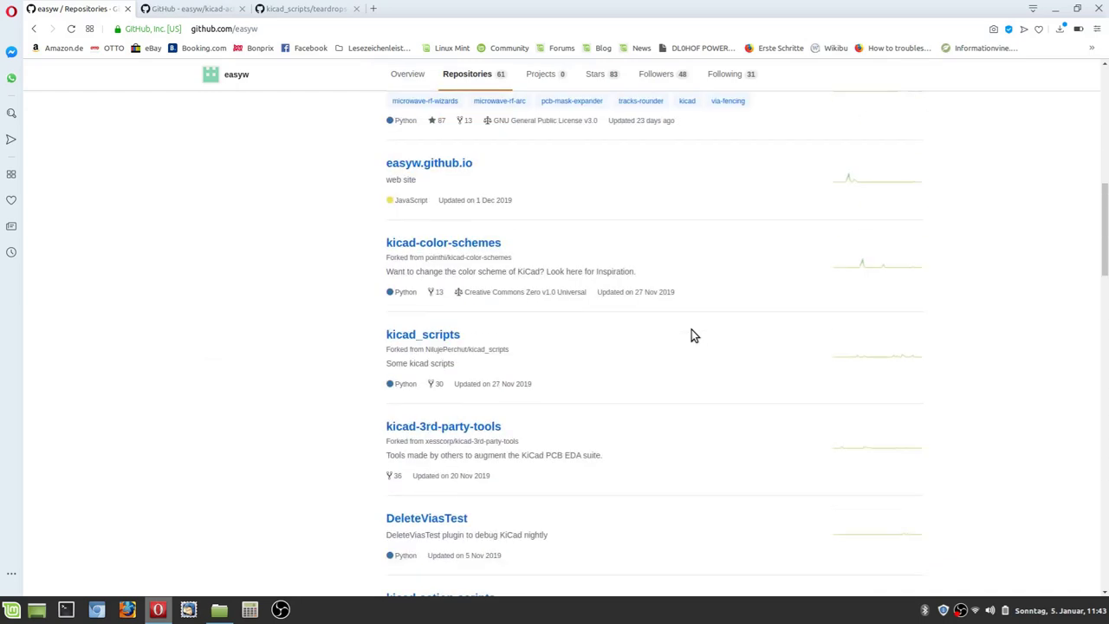
scroll(691, 334, up, 3)
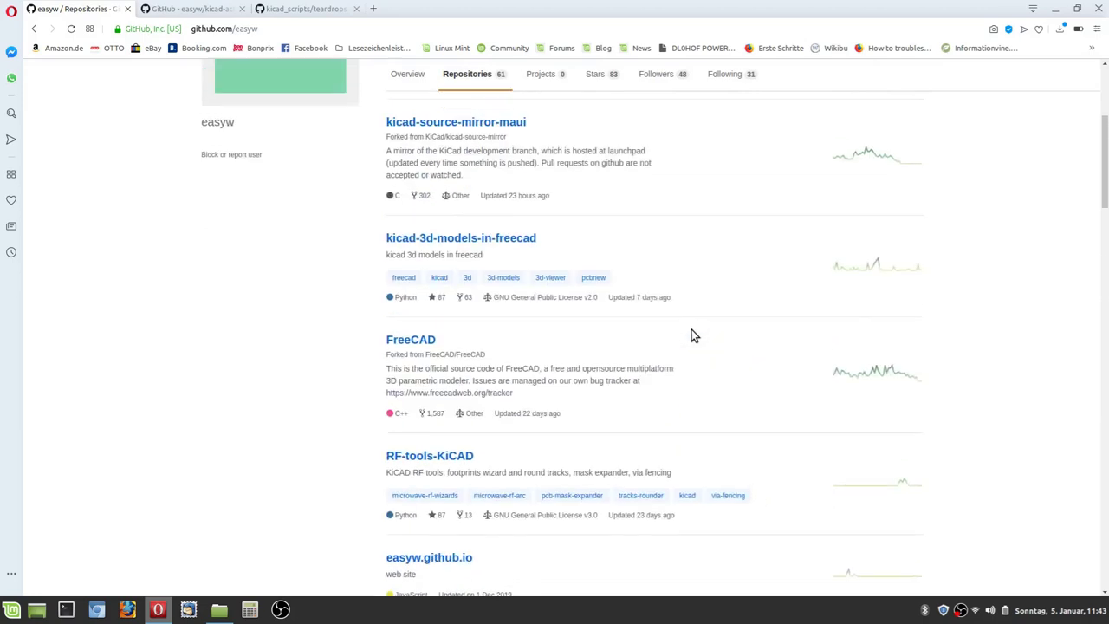
scroll(692, 336, down, 5)
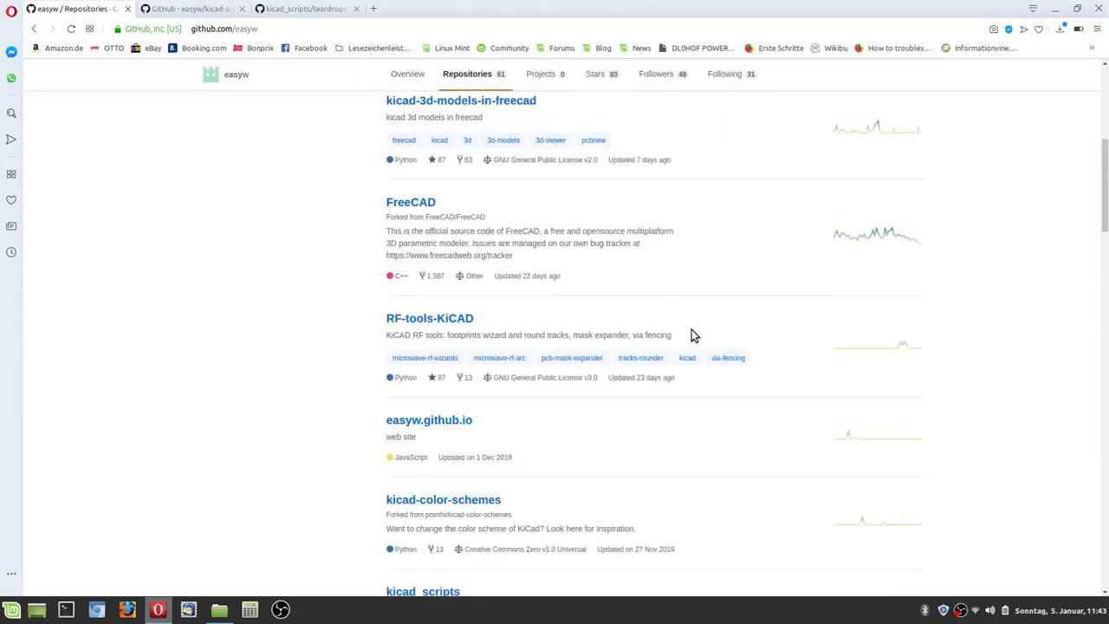
scroll(692, 335, down, 2)
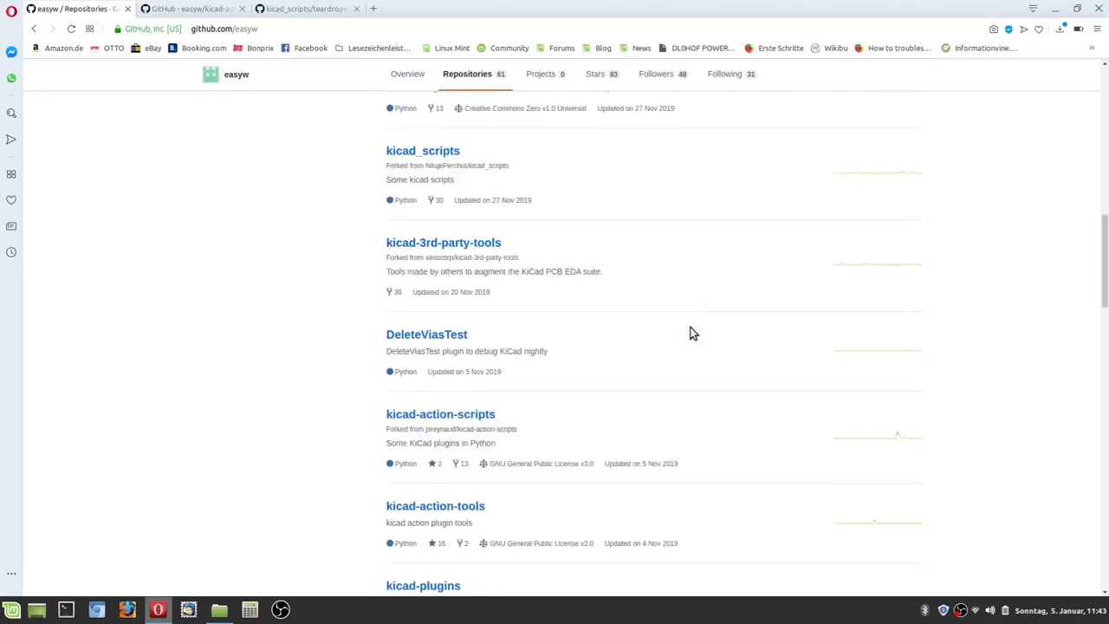
scroll(692, 333, down, 2)
scroll(691, 334, up, 8)
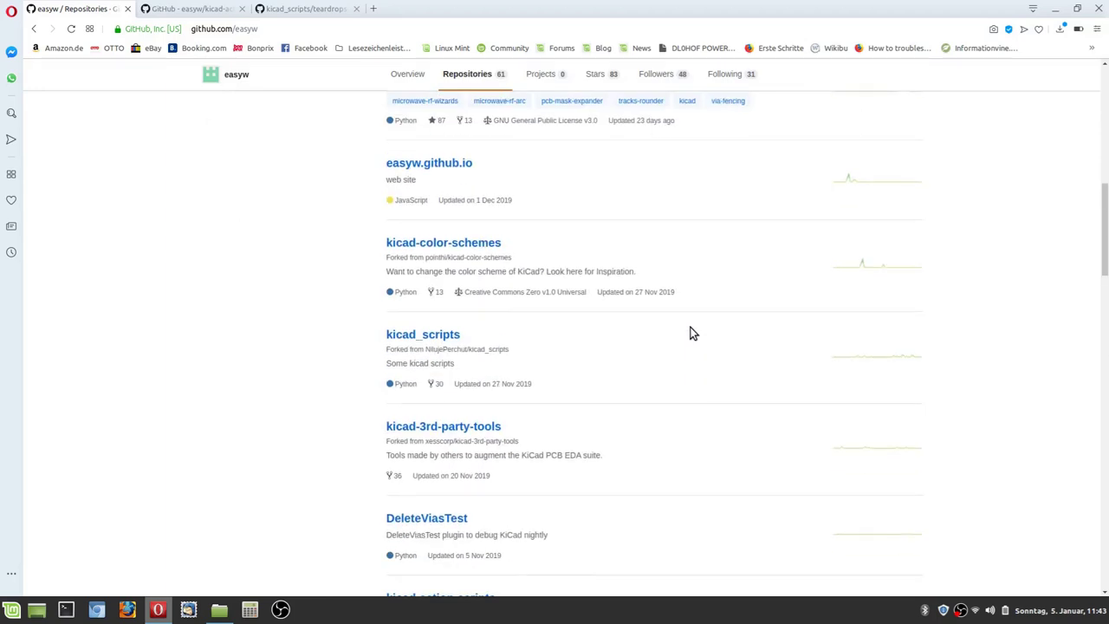
scroll(692, 303, up, 3)
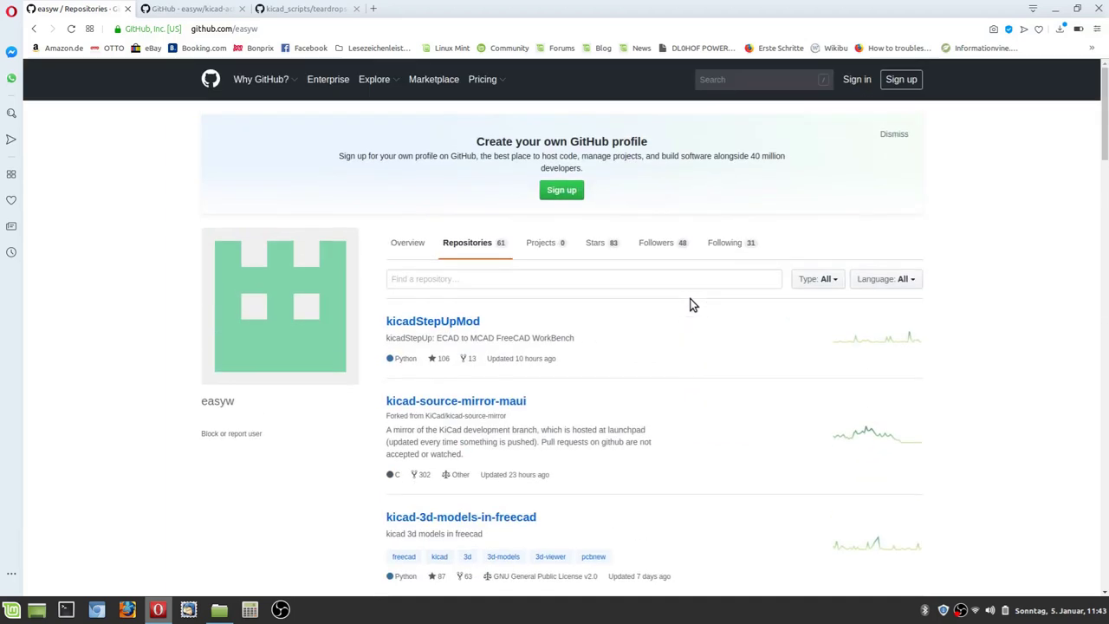
Step: Show the easyw/kicad-action-scripts repository page enlarged and highlight its web address
click(157, 10)
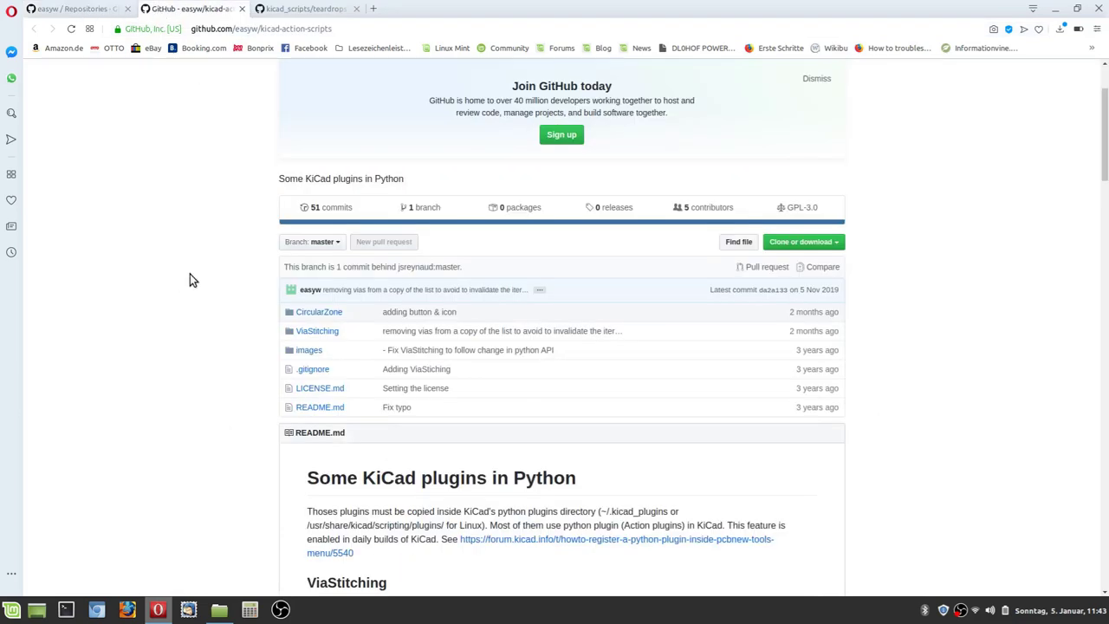
scroll(190, 282, up, 2)
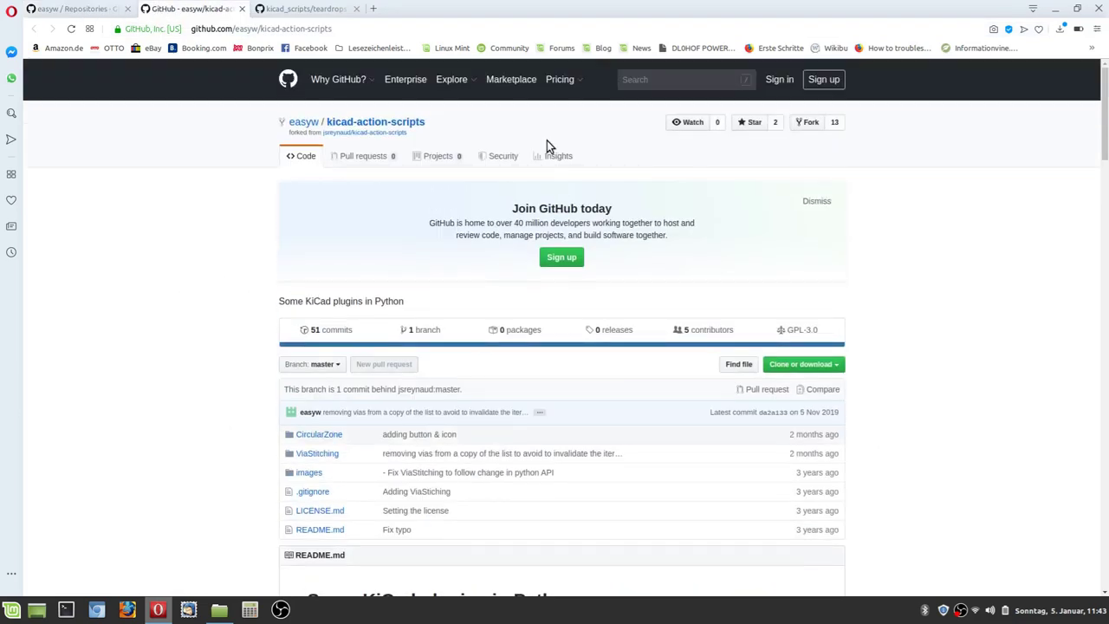
key(ctrl+plus)
key(ctrl+plus)
key(ctrl+plus)
key(ctrl+plus)
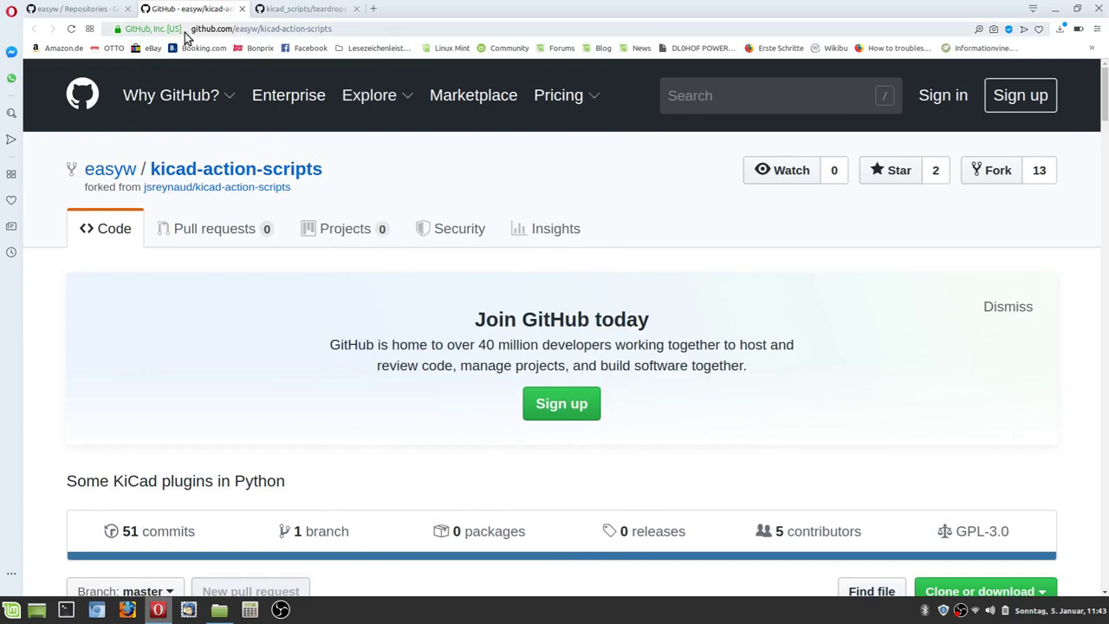
drag(404, 33, 168, 30)
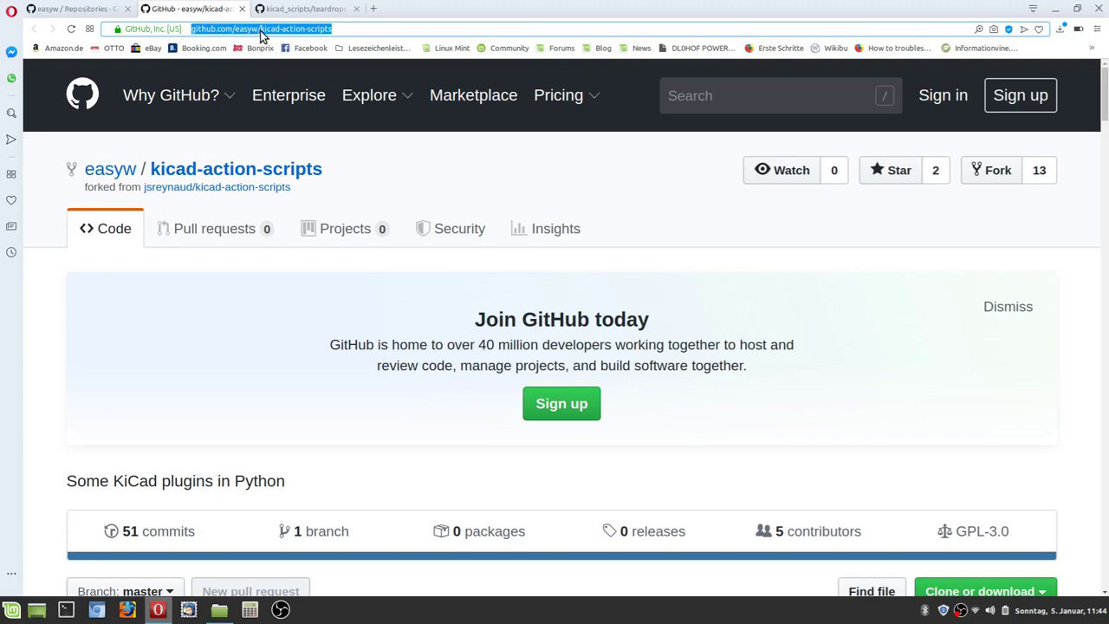
click(343, 28)
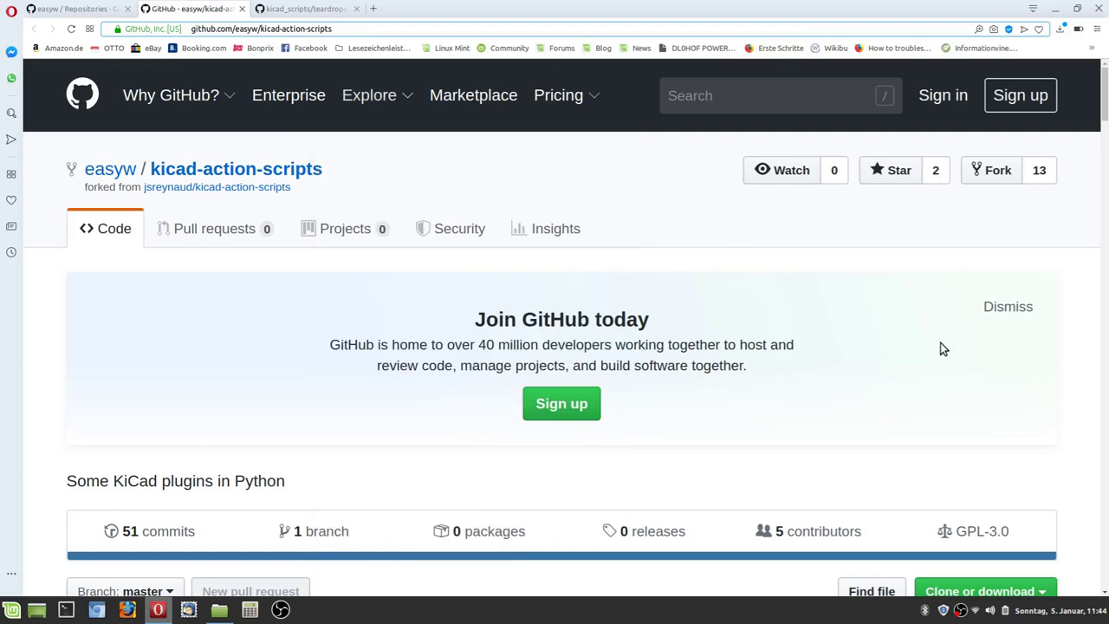
Step: Restore the page to normal size and examine the repository's file list and the README's ViaStitching section with its parameter and result images
scroll(792, 341, down, 3)
scroll(593, 397, down, 3)
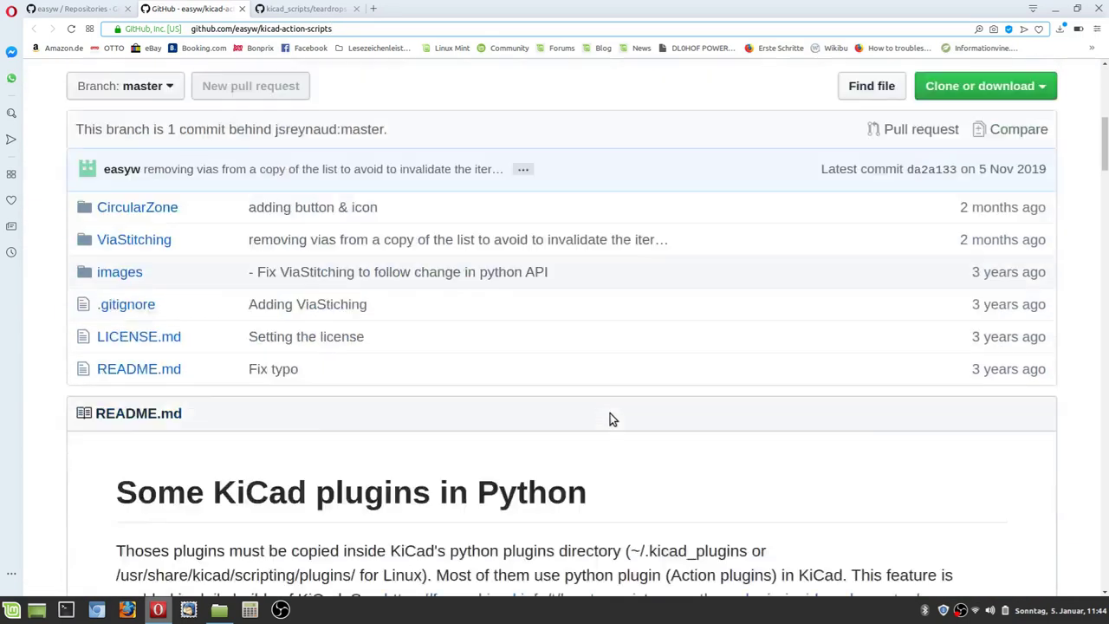
key(ctrl+minus)
key(ctrl+minus)
key(ctrl+minus)
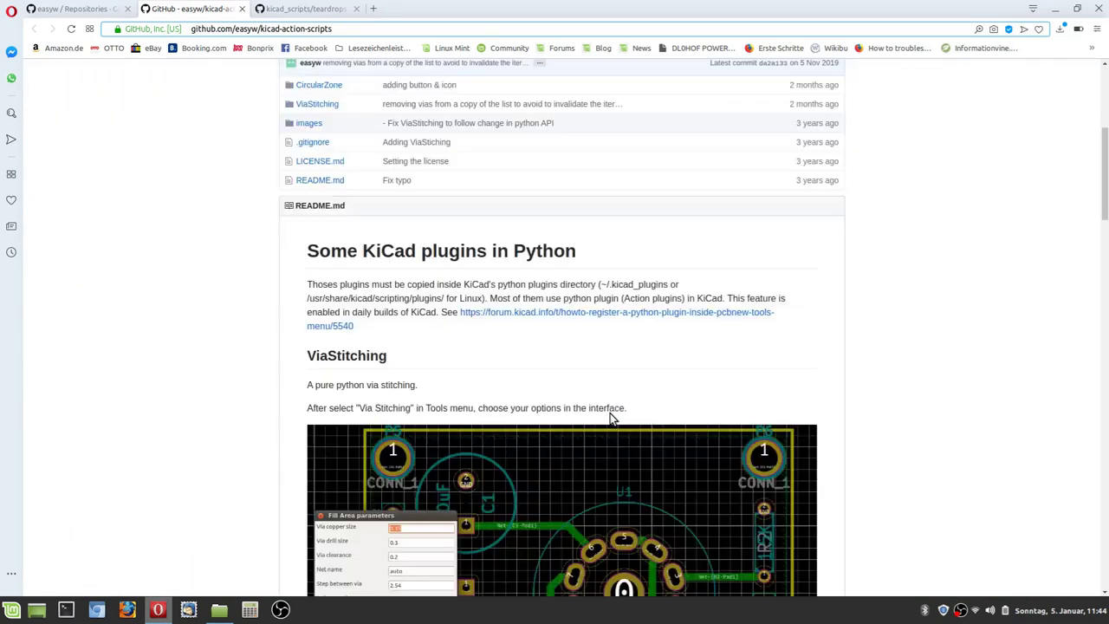
scroll(609, 398, up, 3)
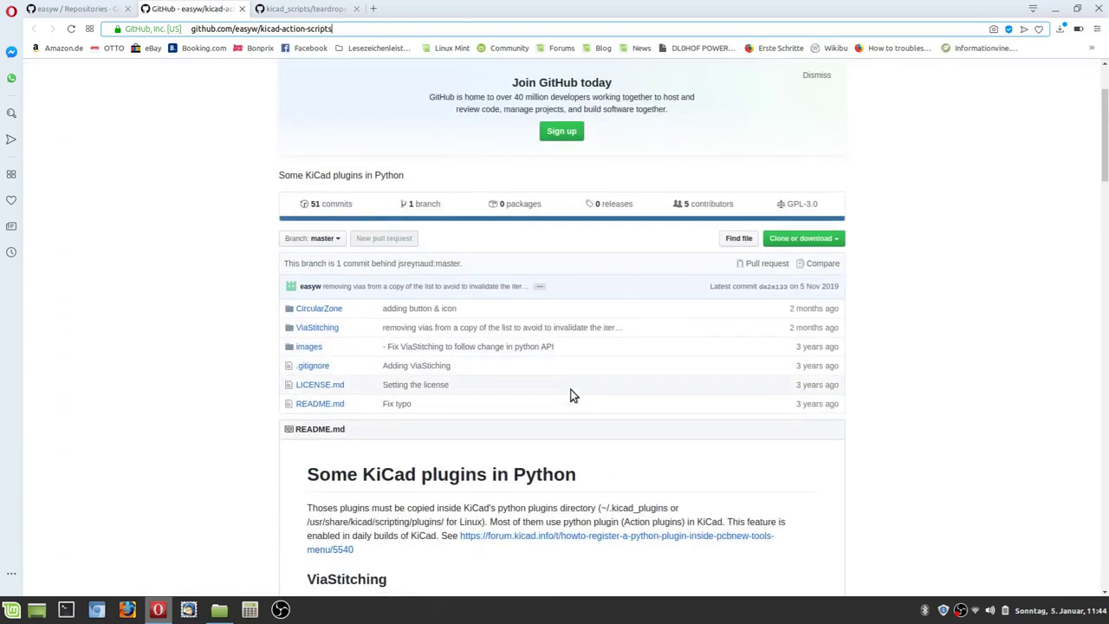
scroll(572, 395, down, 4)
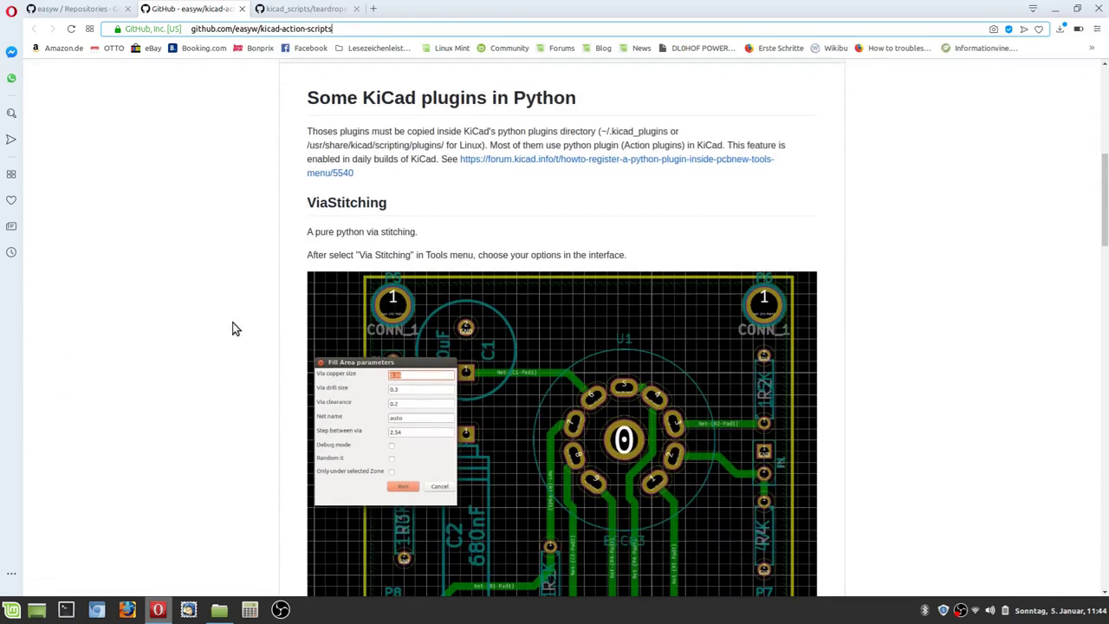
scroll(278, 339, down, 4)
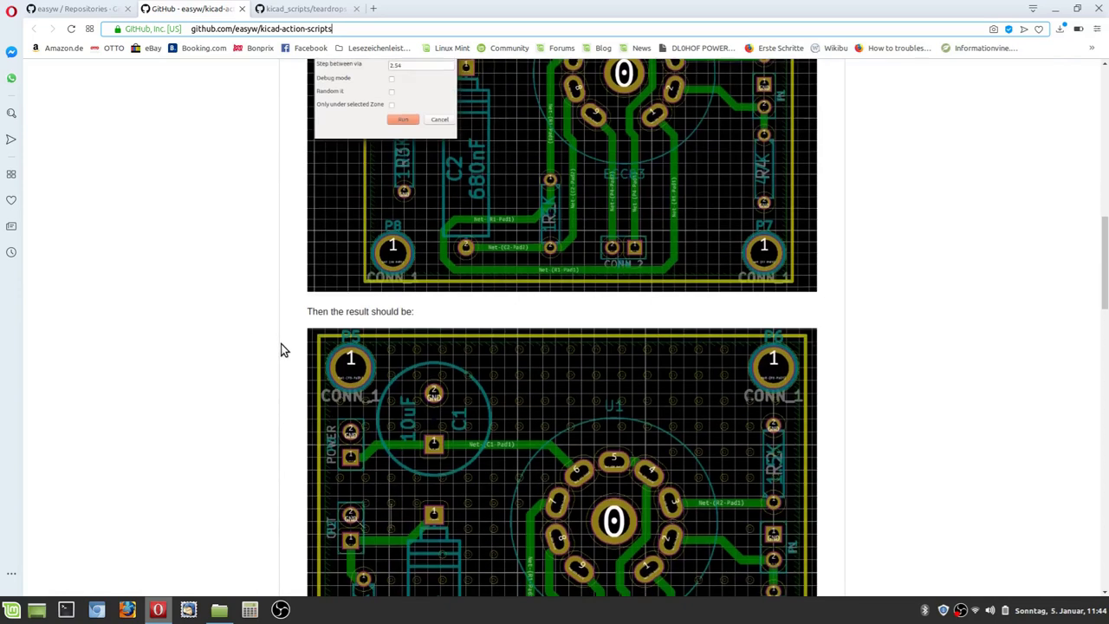
scroll(280, 346, up, 2)
scroll(458, 339, down, 3)
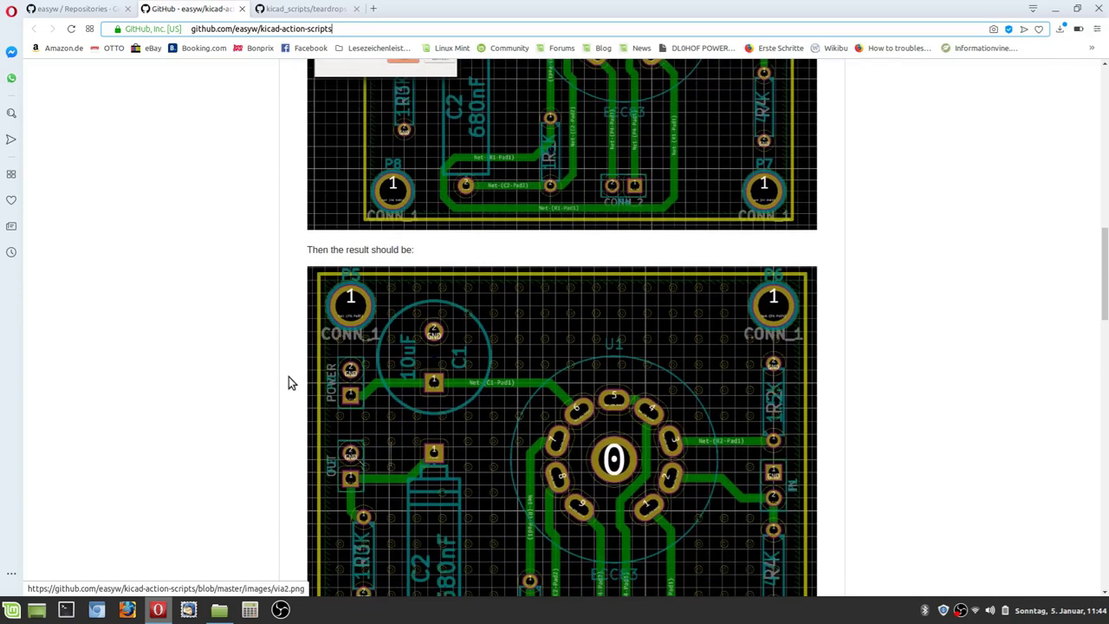
scroll(721, 500, down, 2)
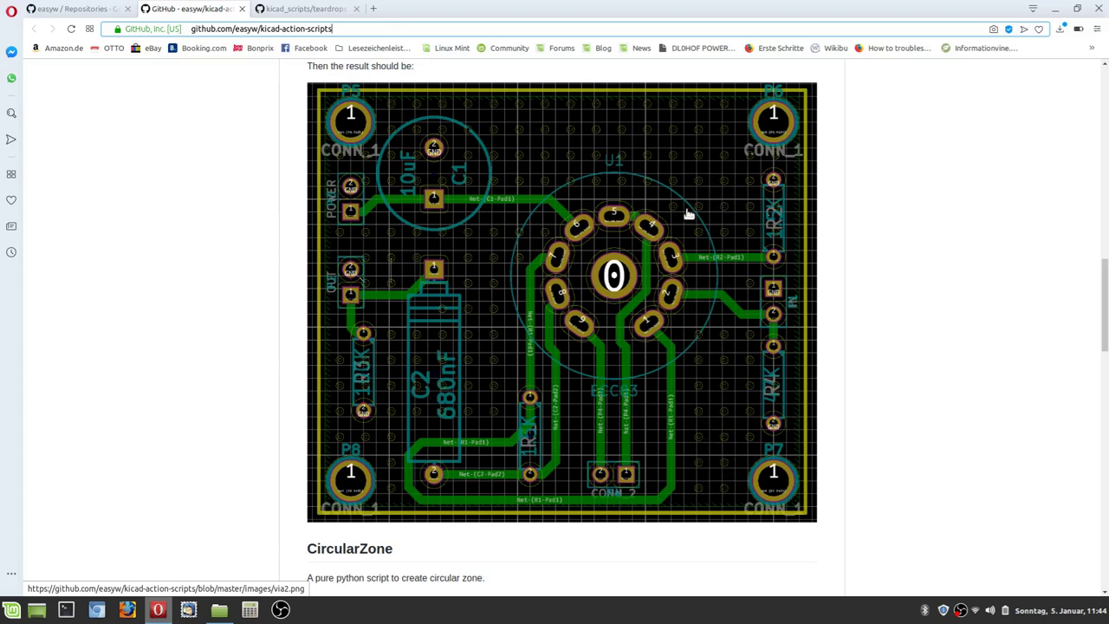
scroll(683, 170, up, 2)
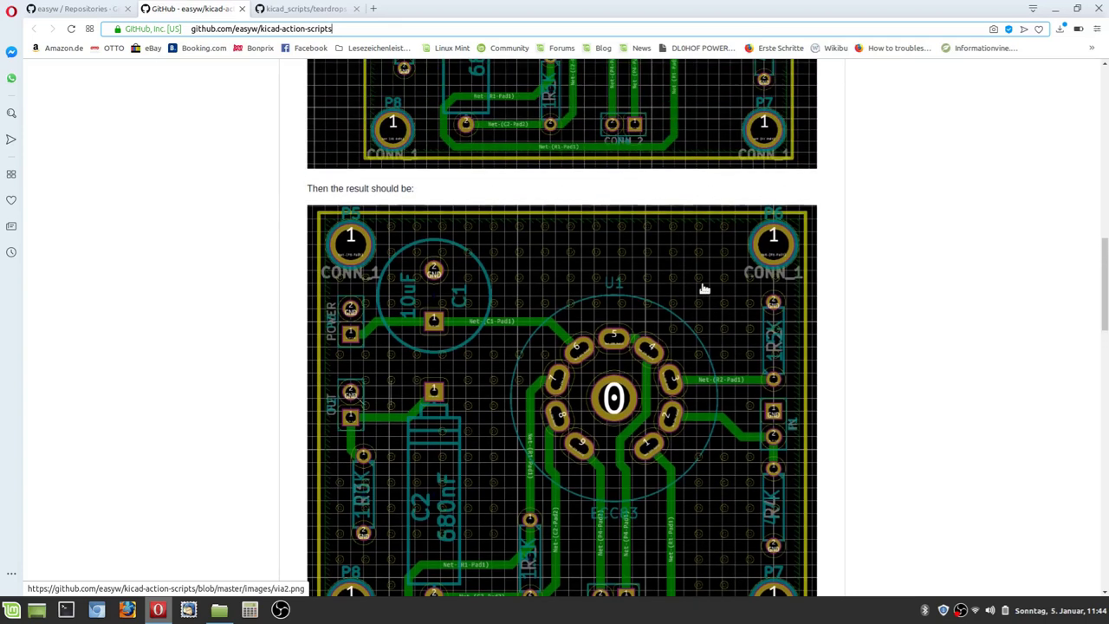
scroll(704, 288, up, 5)
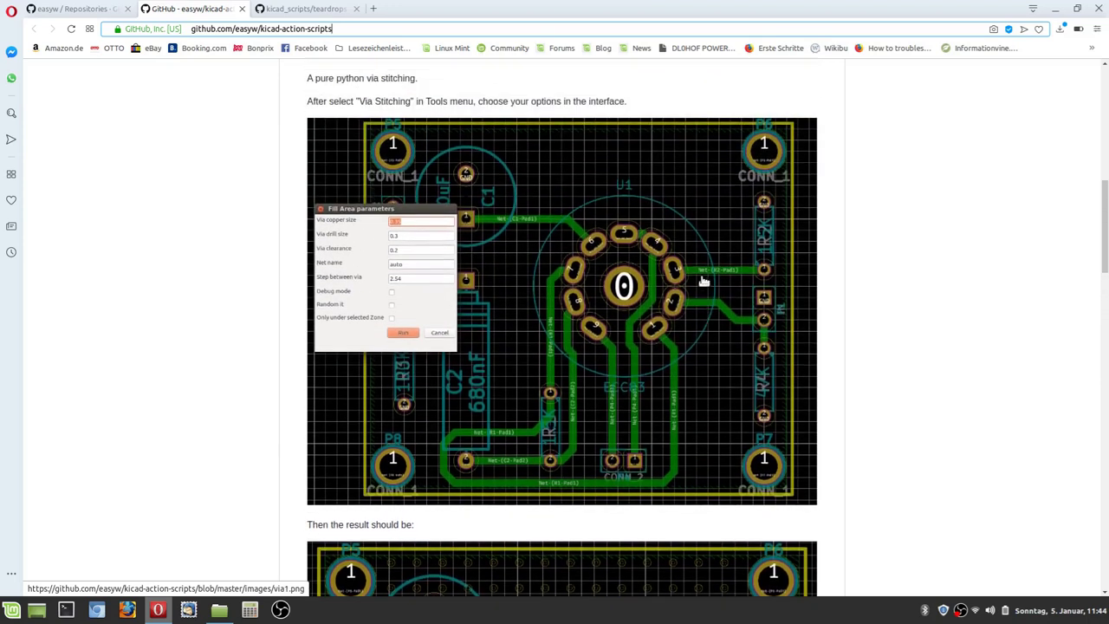
Step: Examine the README's CircularZone section, including the zone parameters, copper zone properties and refilled result images
scroll(683, 262, down, 8)
scroll(687, 265, down, 5)
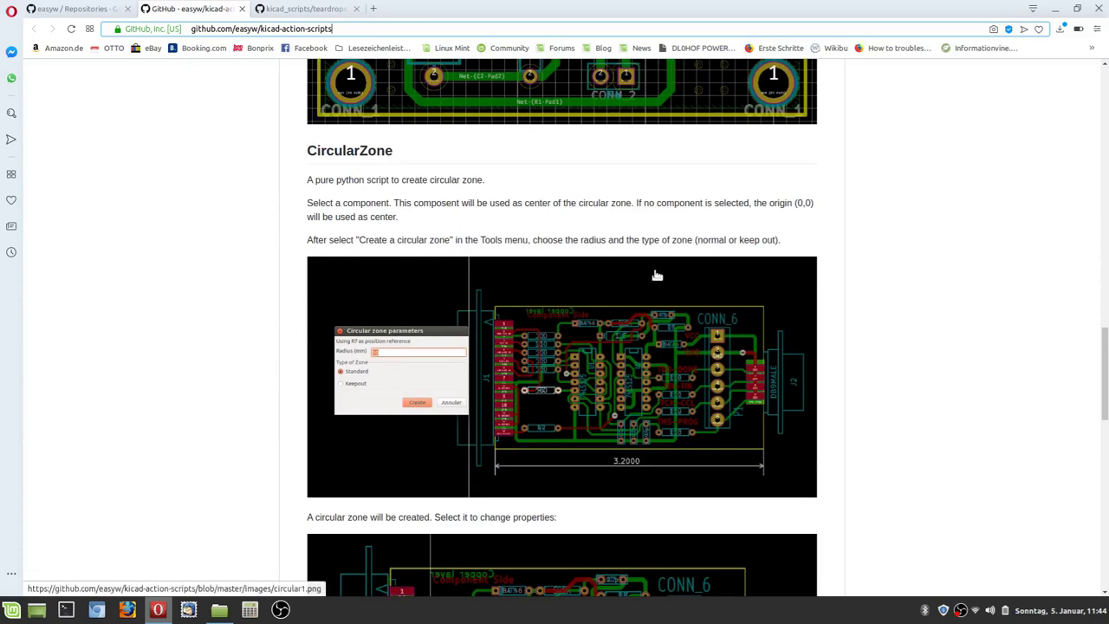
scroll(657, 276, down, 4)
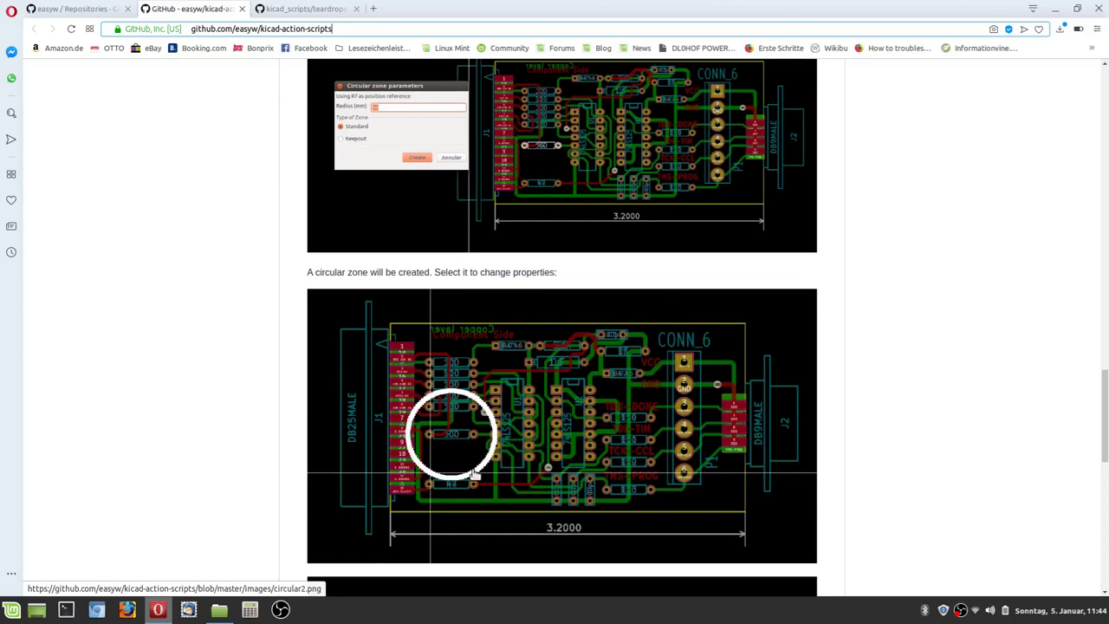
scroll(443, 449, down, 3)
scroll(467, 433, down, 2)
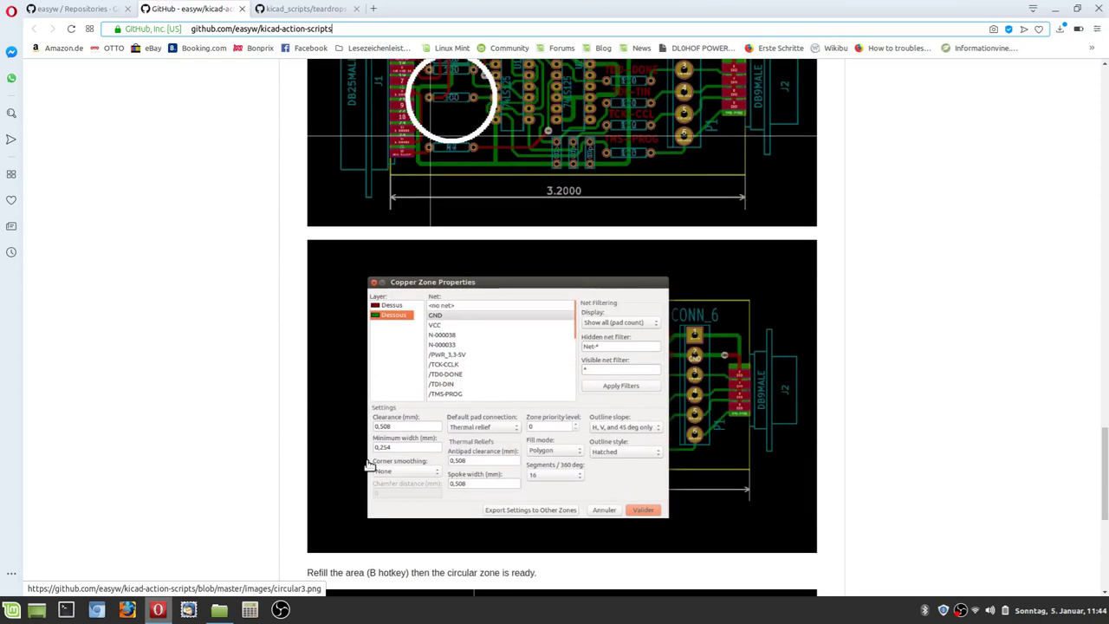
scroll(371, 459, down, 5)
scroll(368, 465, up, 1)
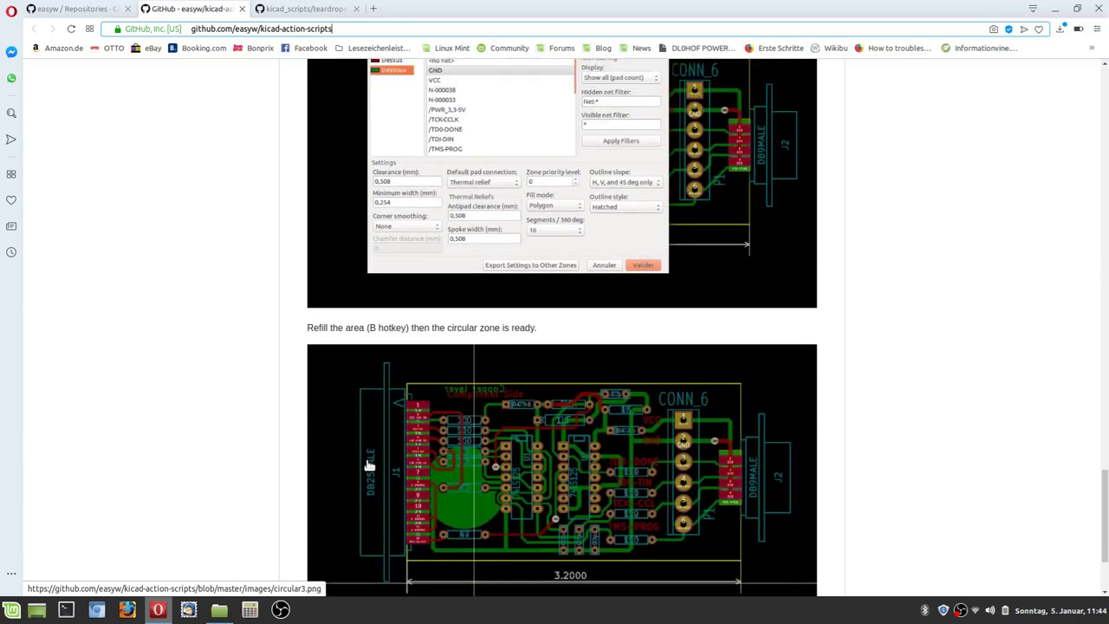
scroll(381, 465, up, 1)
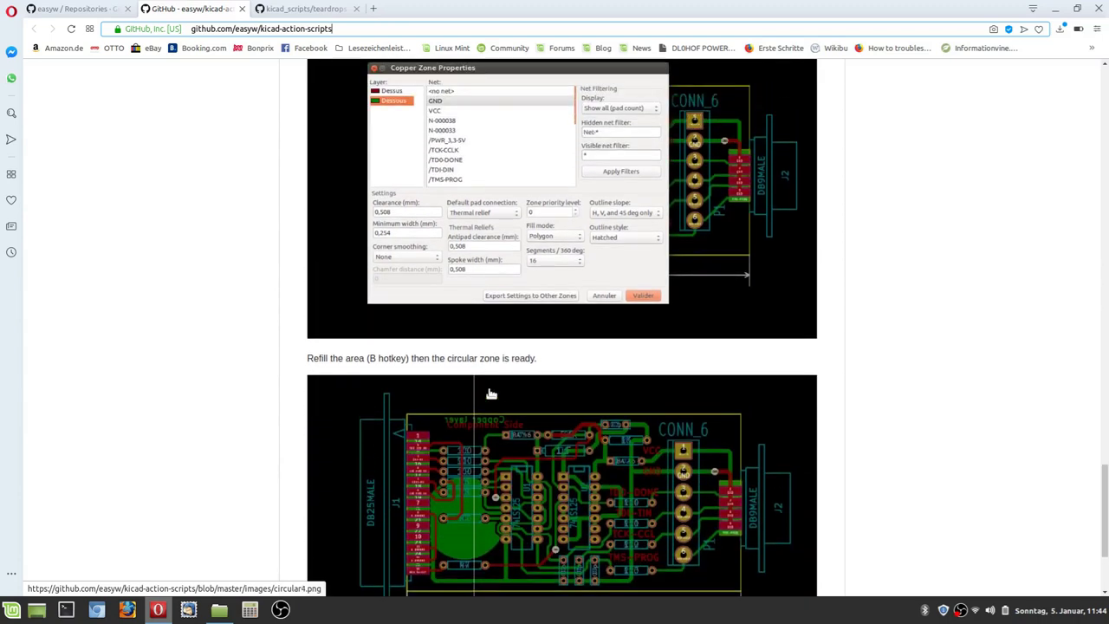
scroll(491, 381, up, 1)
scroll(488, 371, up, 3)
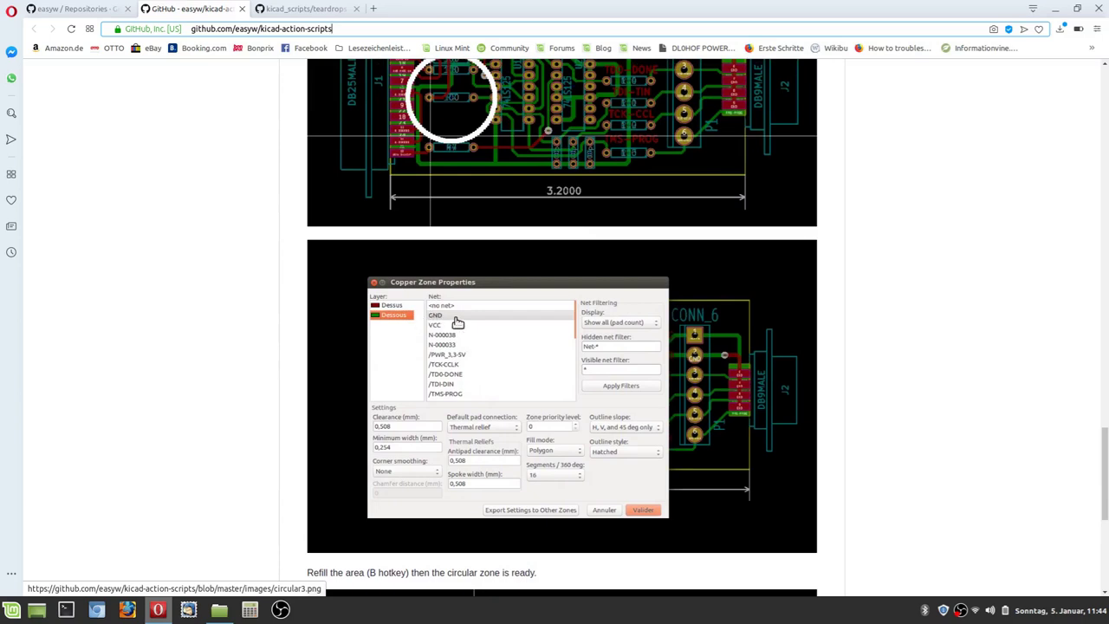
scroll(457, 392, down, 4)
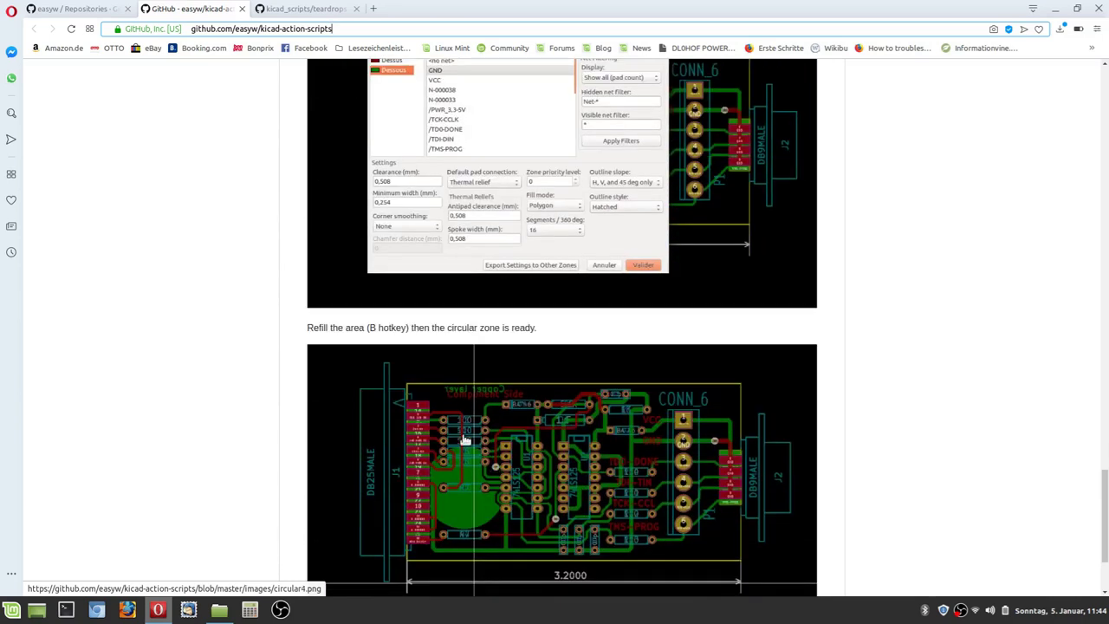
scroll(457, 372, up, 13)
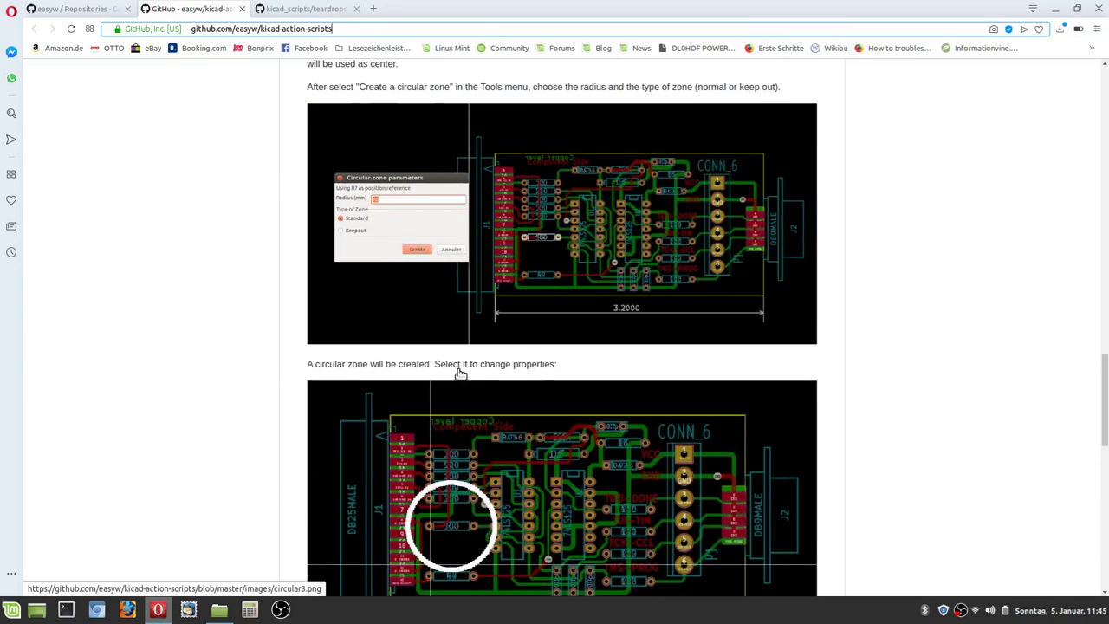
Step: Return to the start of the kicad-action-scripts repository page and view its clone and download options
scroll(460, 374, up, 11)
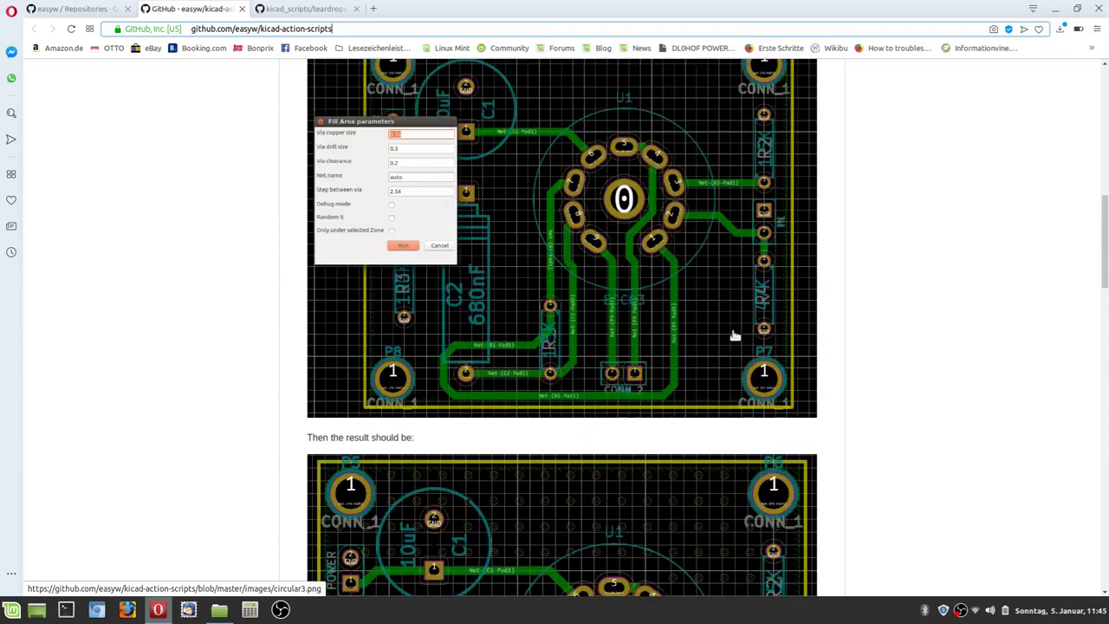
drag(1105, 208, 1106, 78)
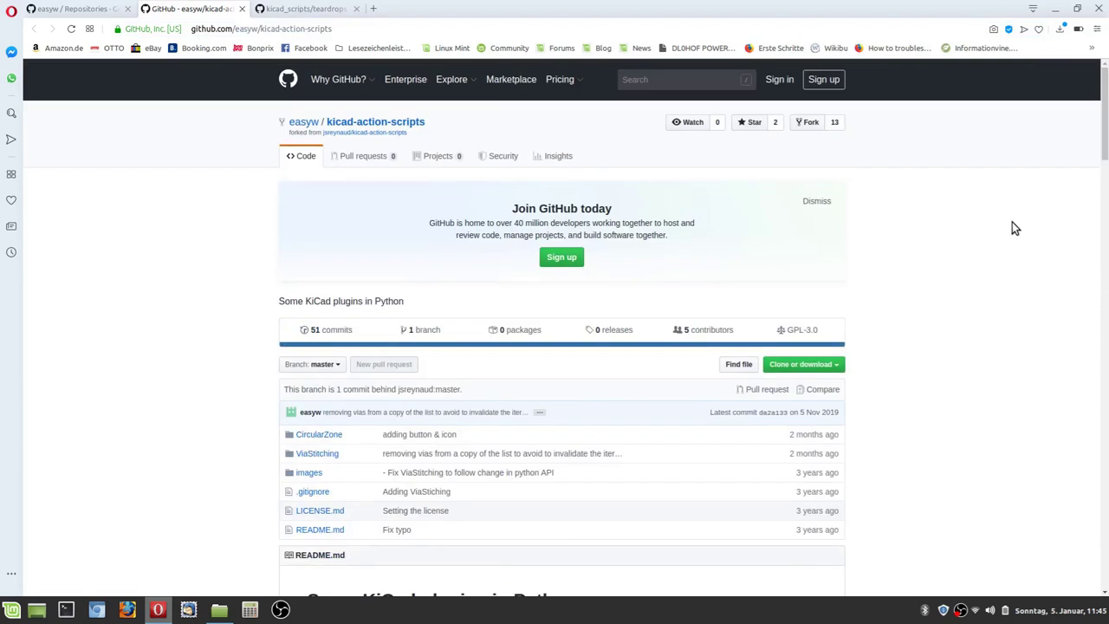
click(792, 365)
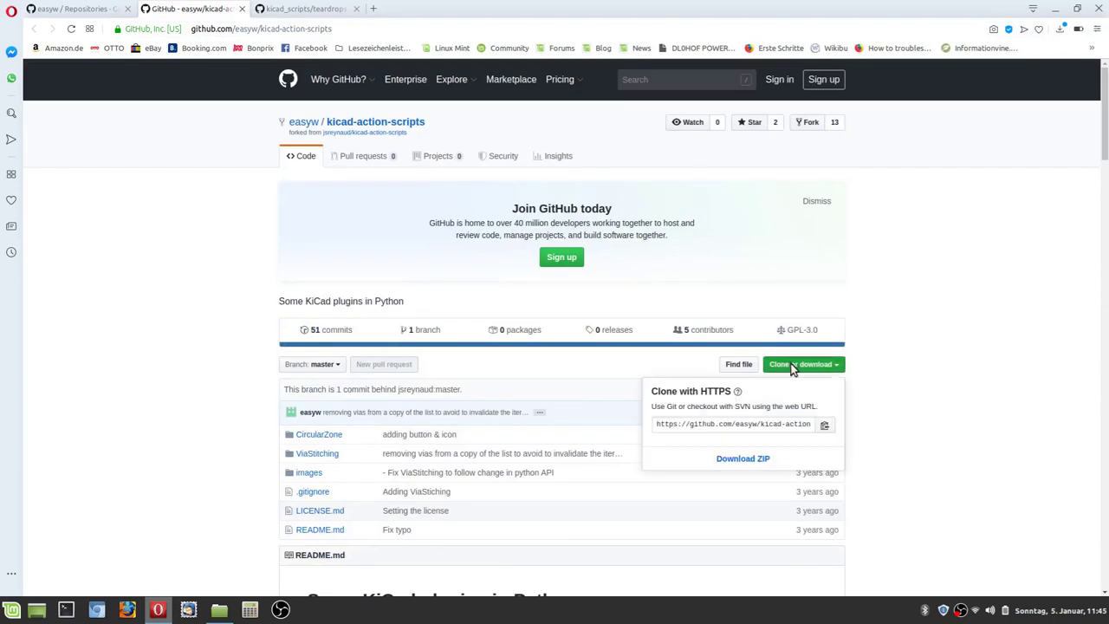
click(892, 442)
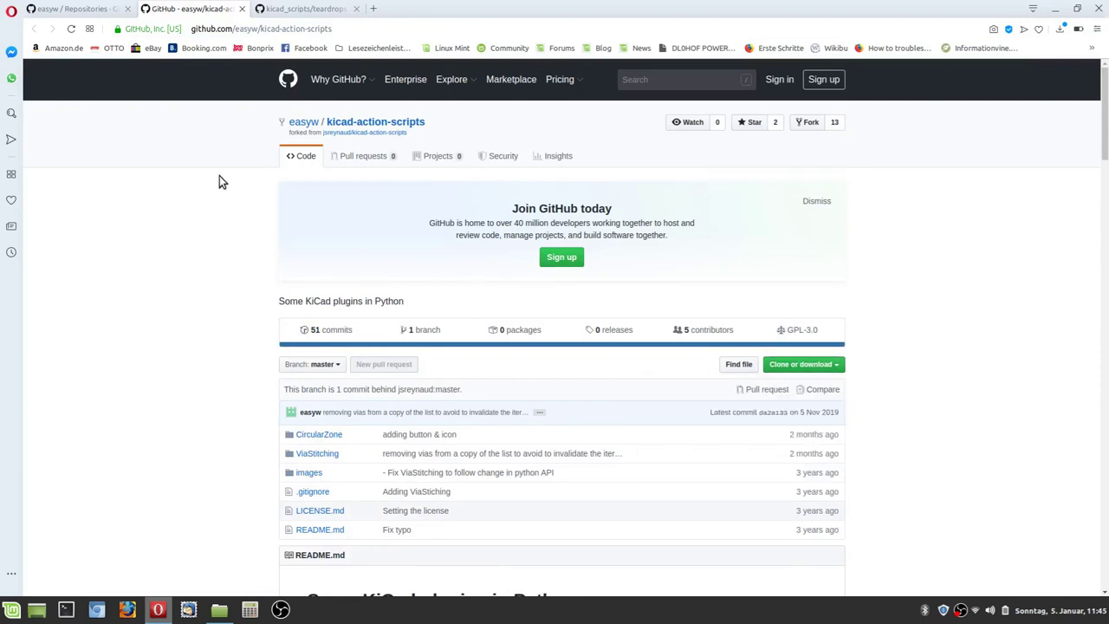
Step: Show the kicad_scripts teardrops page enlarged and highlight its repository name and web address
click(280, 11)
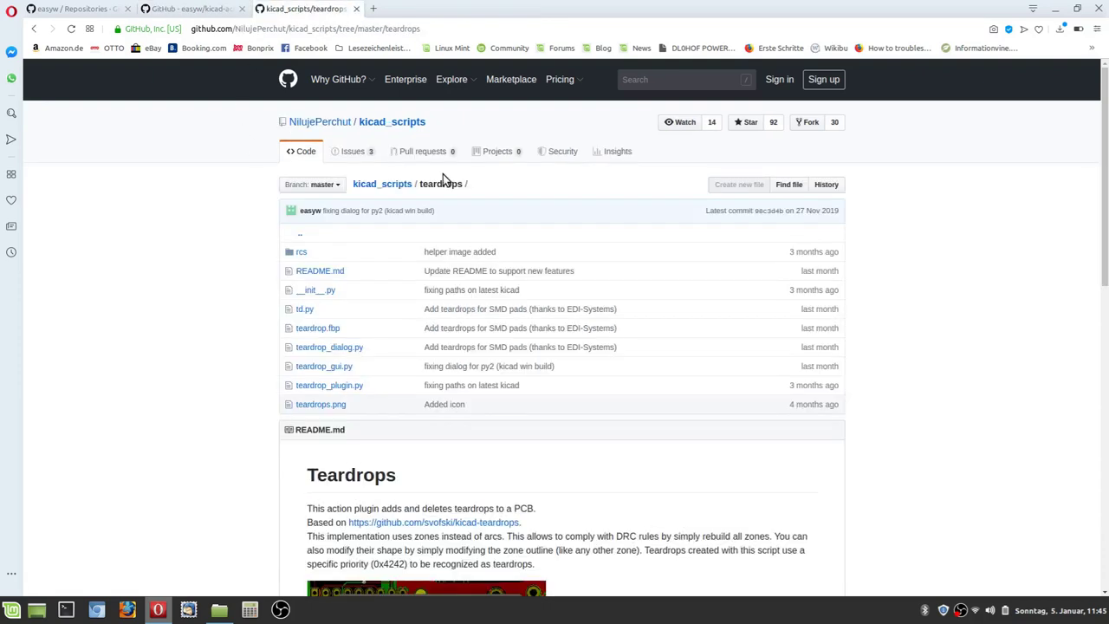
key(ctrl+plus)
key(ctrl+plus)
key(ctrl+plus)
key(ctrl+plus)
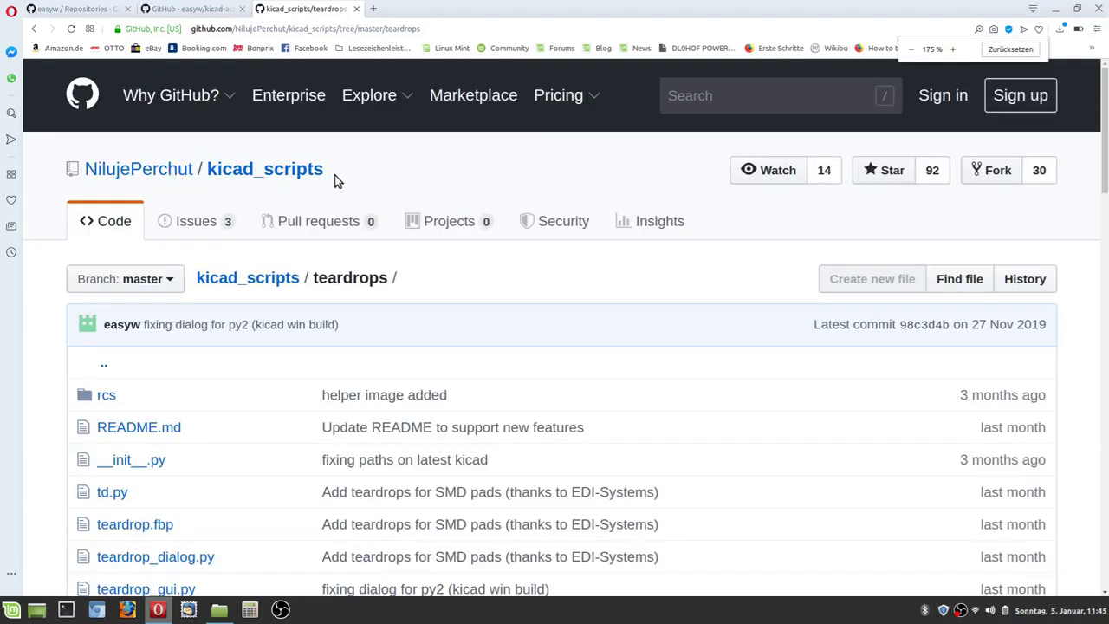
drag(299, 173, 19, 175)
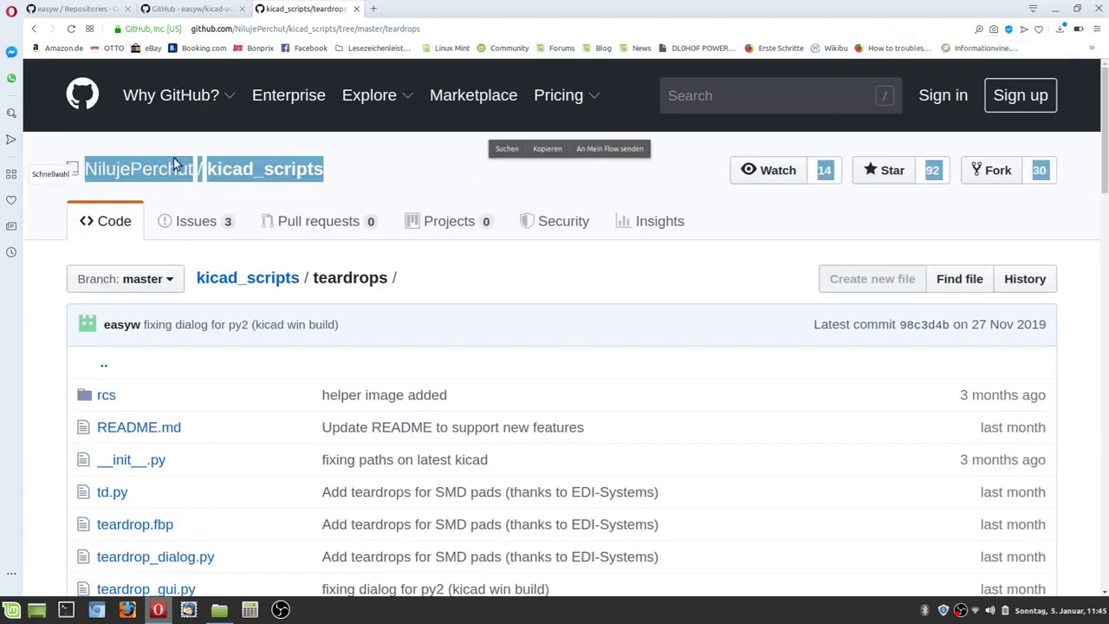
mouse_move(102, 178)
click(362, 180)
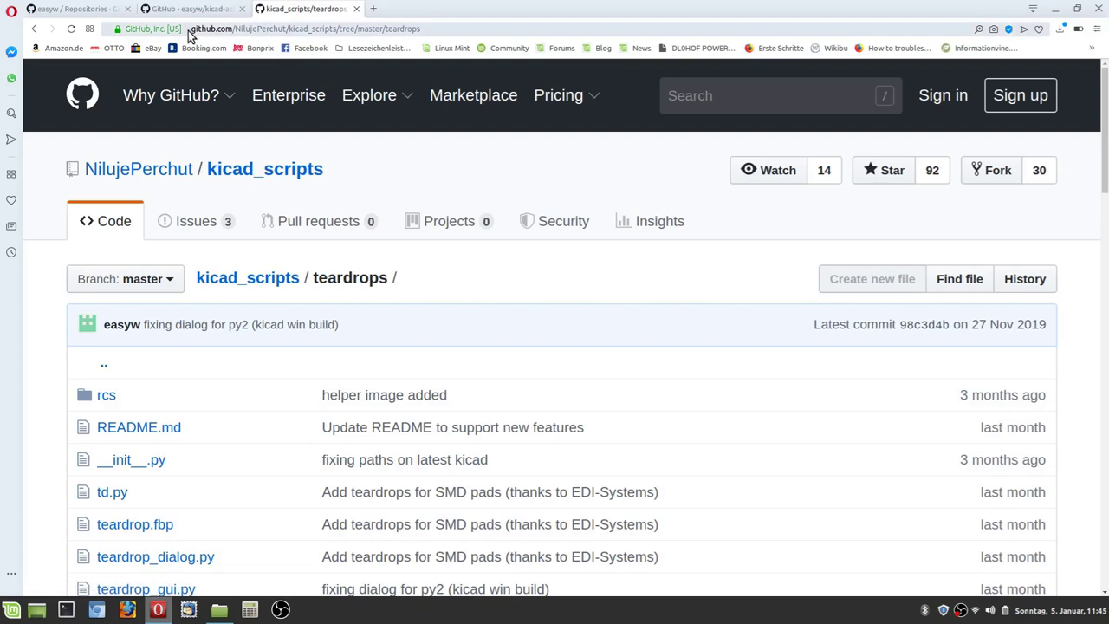
click(438, 35)
mouse_move(222, 97)
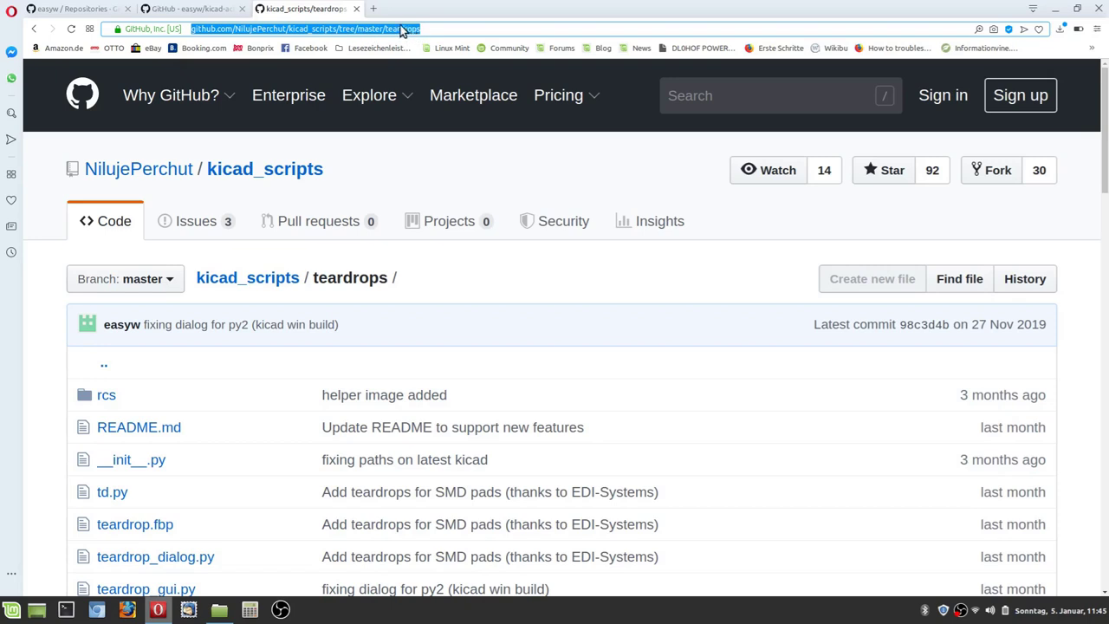
Step: Restore the page to normal size and examine the Teardrops README, including the dialog image and the Install, Add Teardrops and Remove all teardrops sections
scroll(463, 250, down, 3)
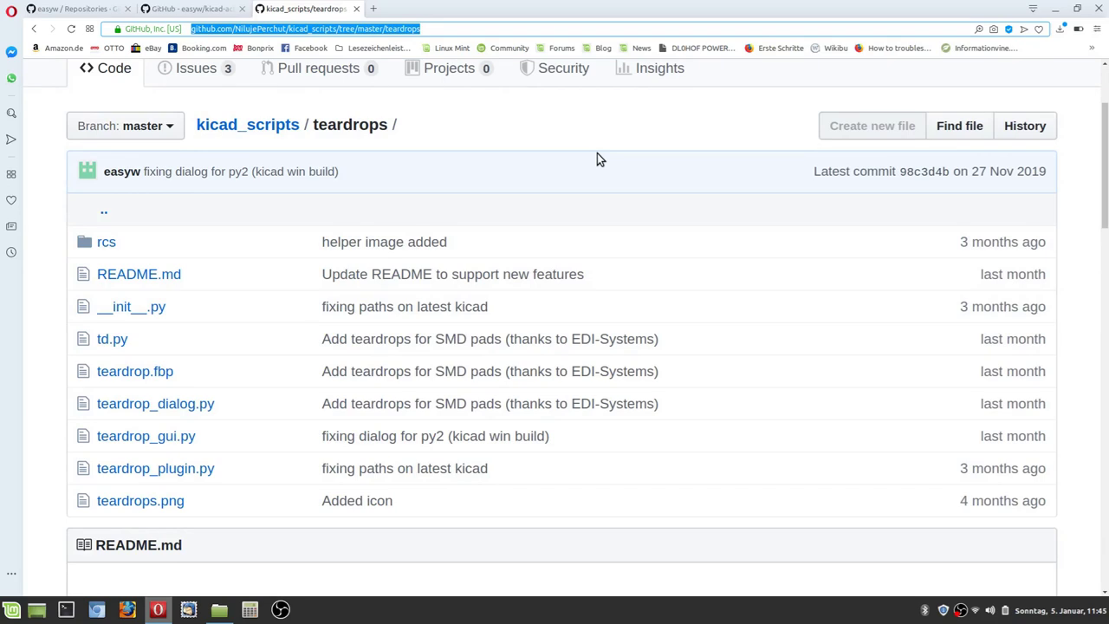
key(ctrl+minus)
key(ctrl+minus)
key(ctrl+minus)
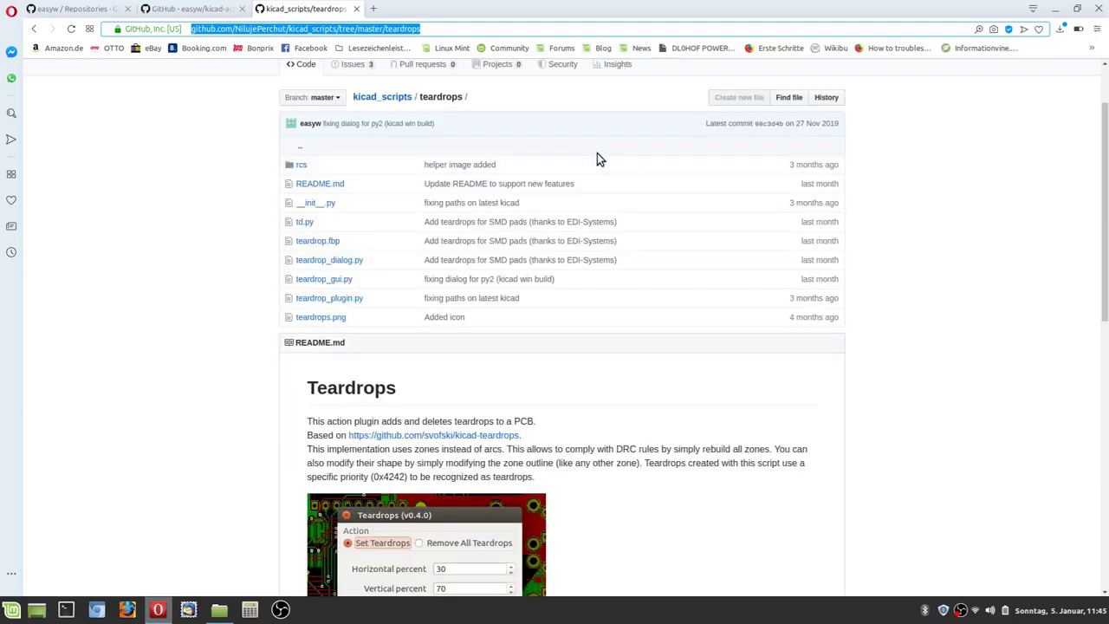
scroll(566, 417, down, 2)
scroll(566, 418, down, 5)
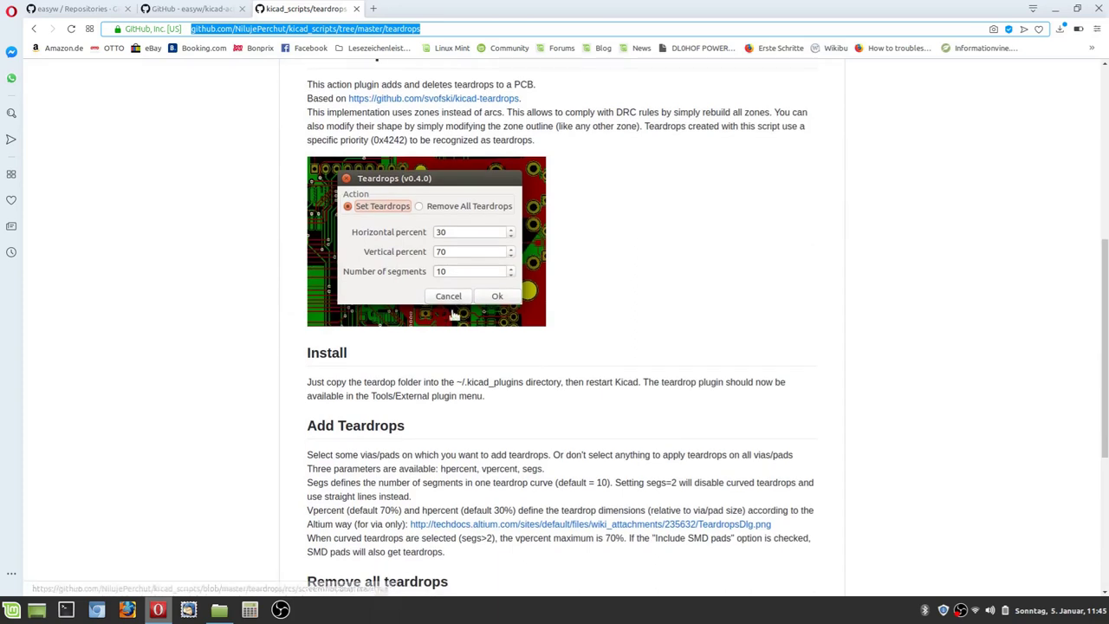
scroll(400, 381, down, 1)
scroll(433, 371, down, 6)
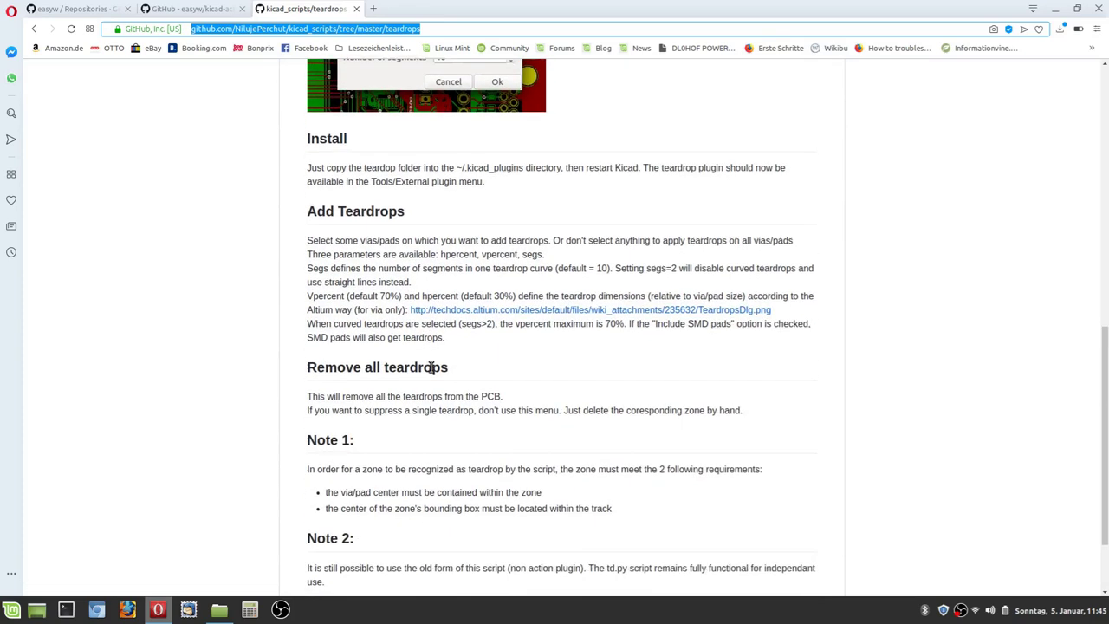
scroll(431, 346, up, 4)
scroll(433, 333, up, 3)
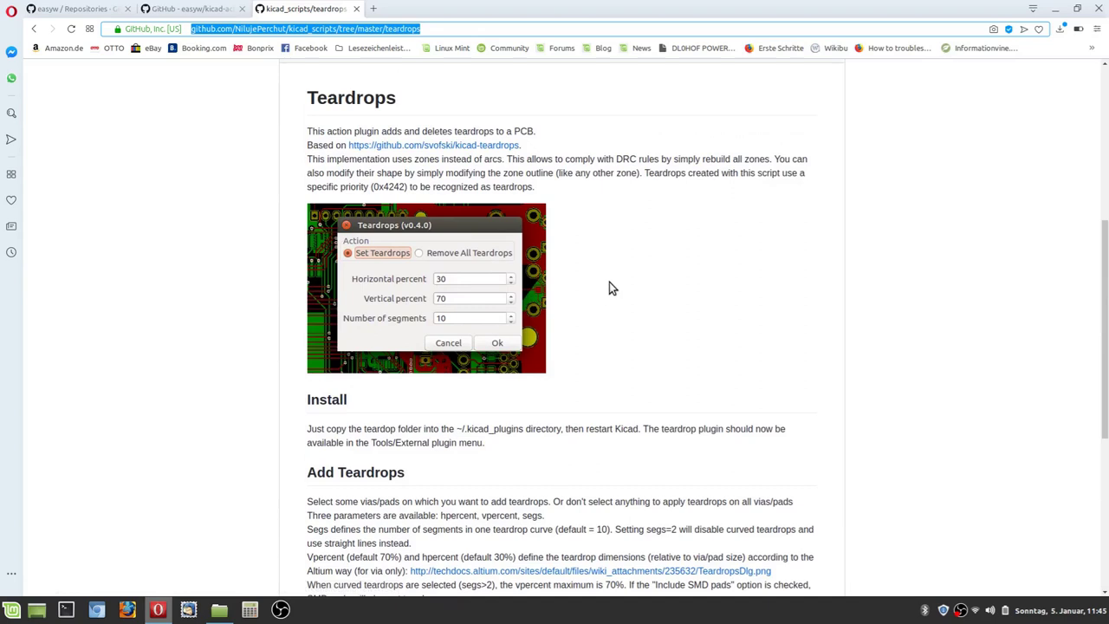
scroll(609, 288, down, 2)
scroll(609, 287, up, 1)
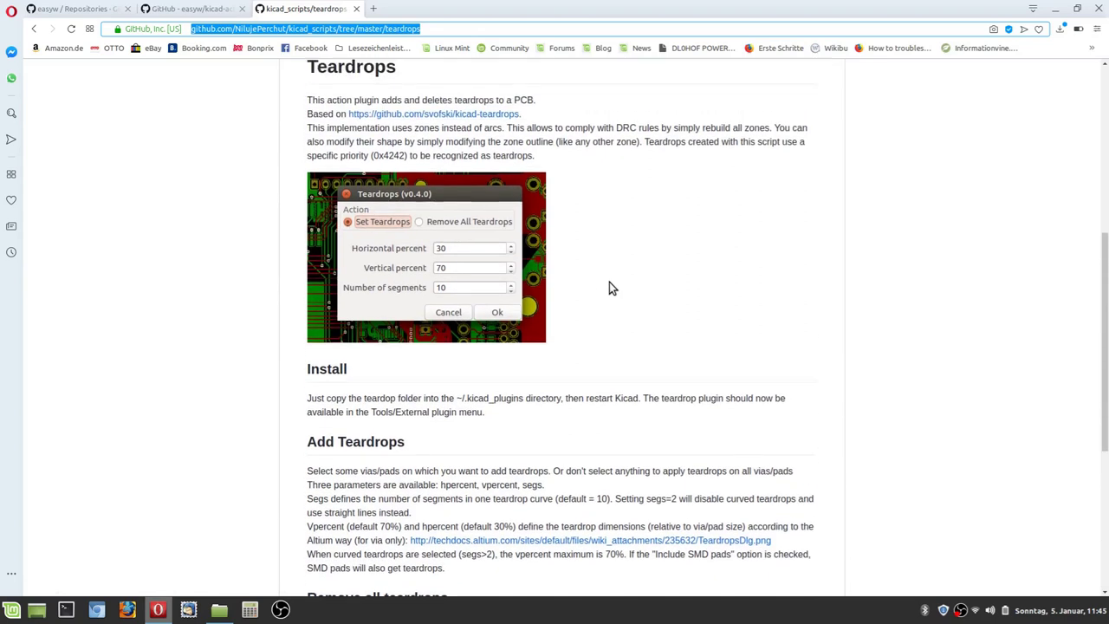
scroll(609, 288, up, 1)
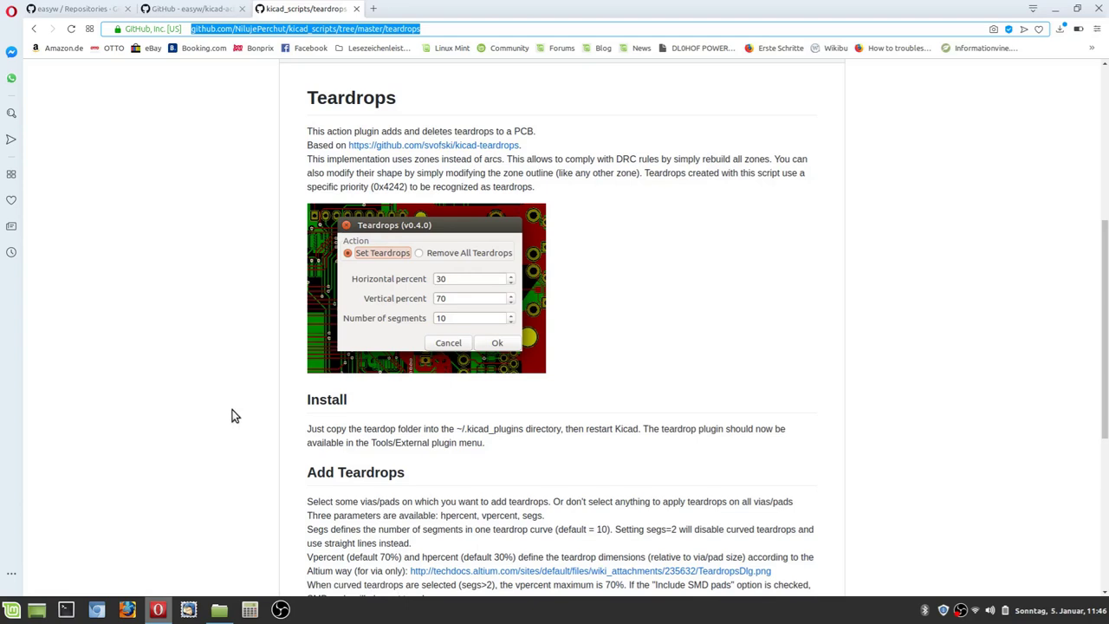
Step: Open the main page of the kicad_scripts repository and view its download options and README
scroll(369, 260, up, 5)
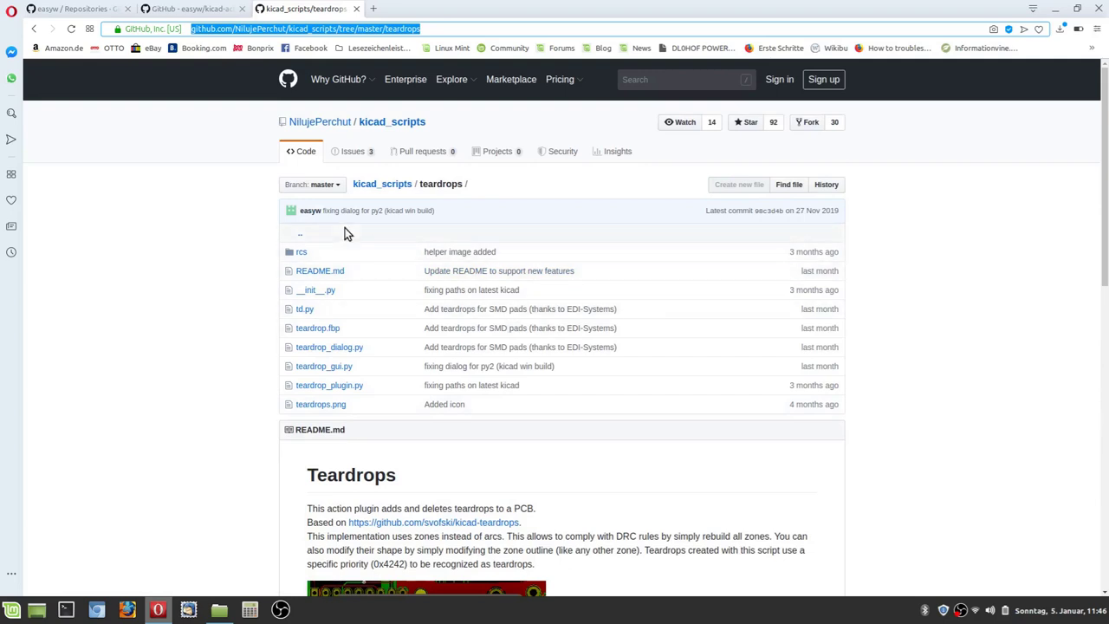
click(383, 185)
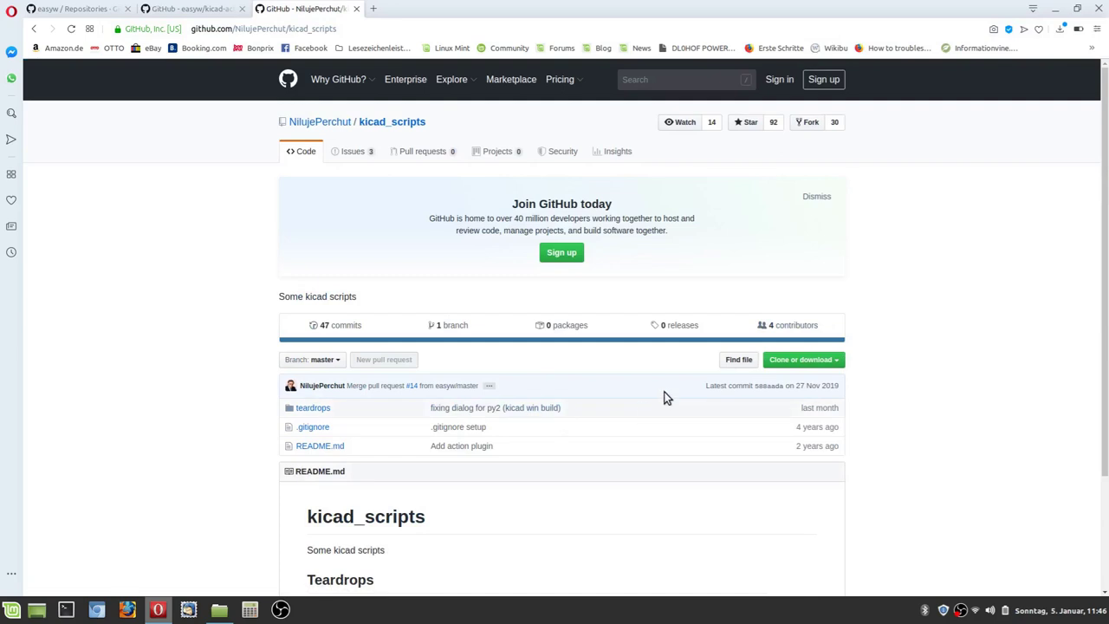
click(789, 364)
click(978, 367)
scroll(977, 366, down, 5)
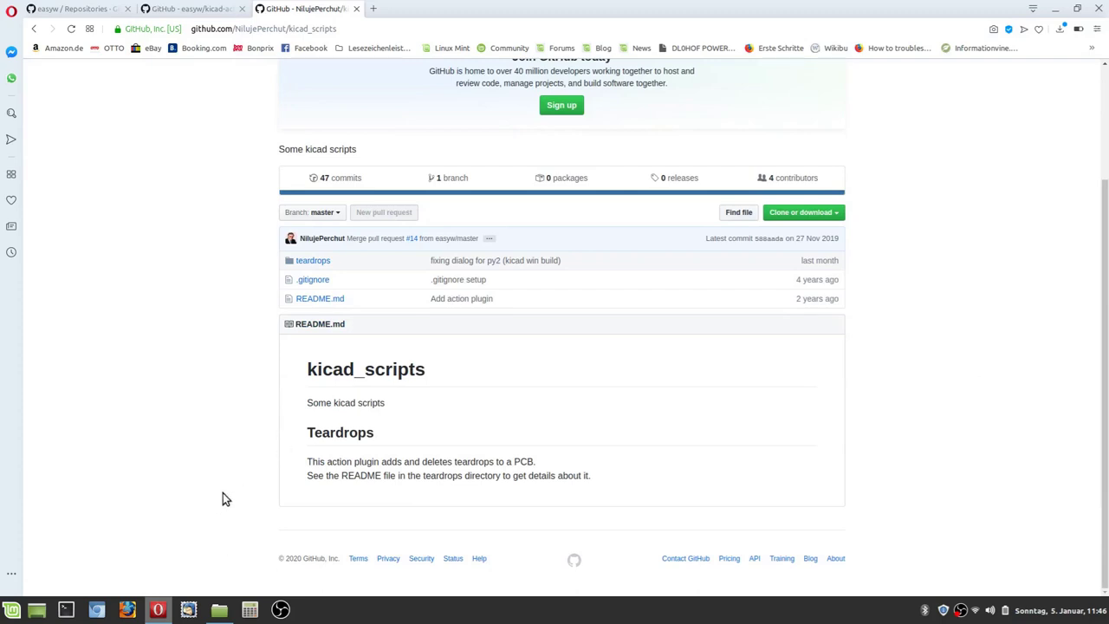
Step: Switch to the file manager's home folder and check the option for showing hidden files
click(220, 613)
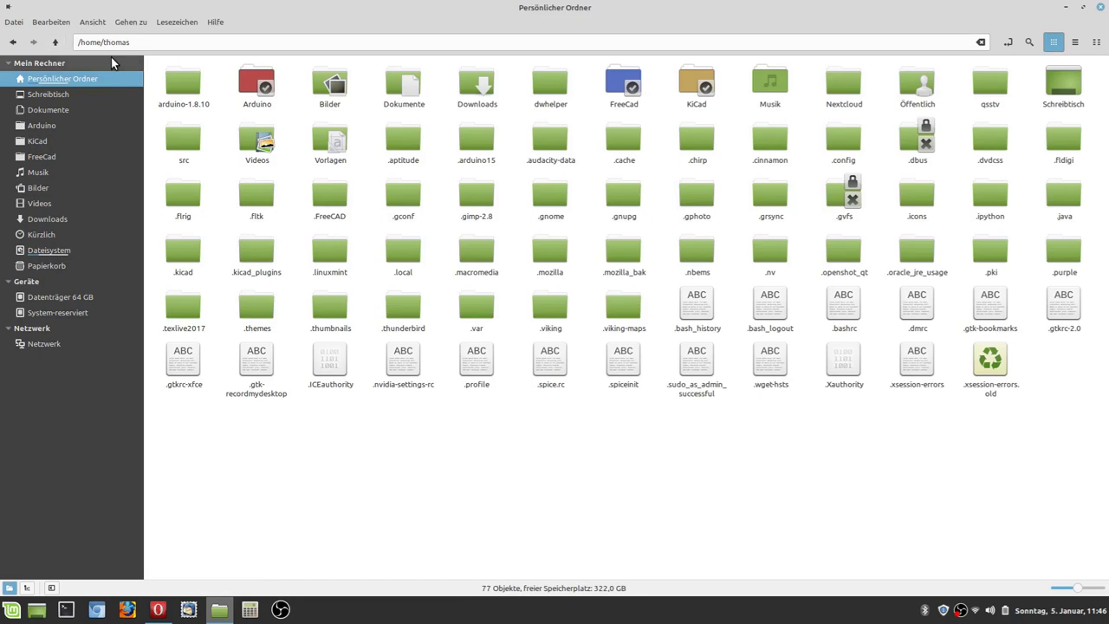
right_click(339, 477)
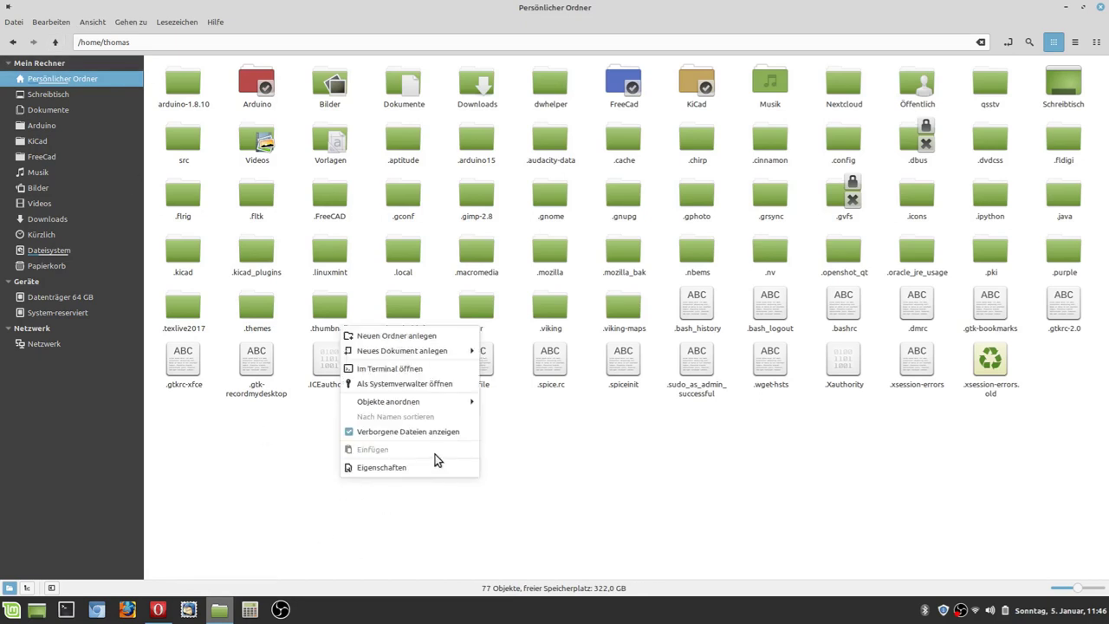
click(525, 545)
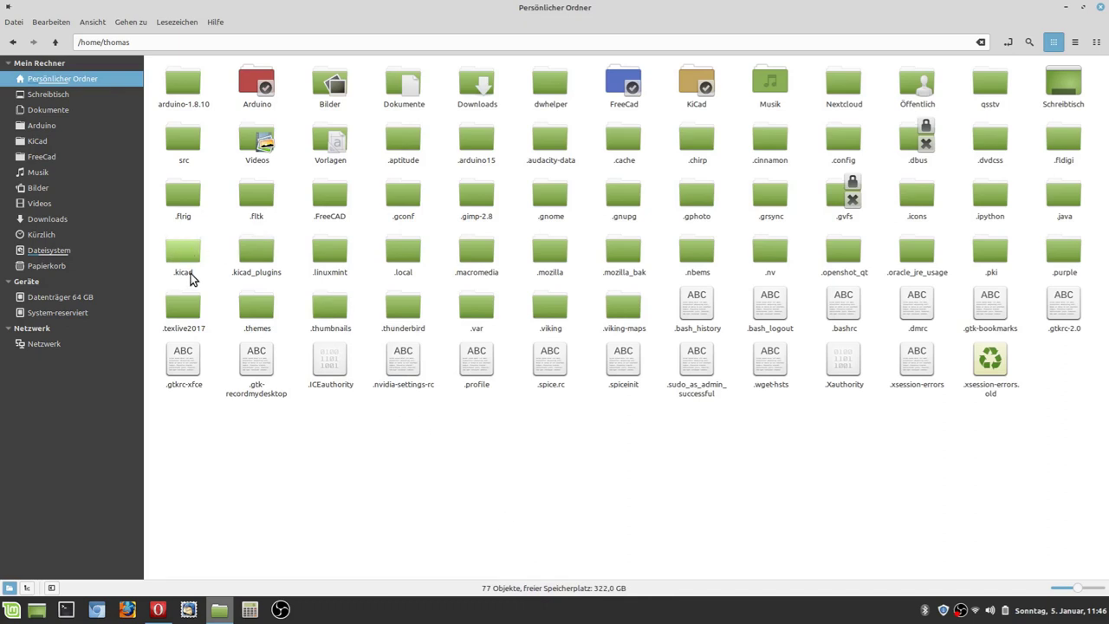
Step: Enlarge the icons in the home folder and highlight the .kicad_plugins folder
click(257, 253)
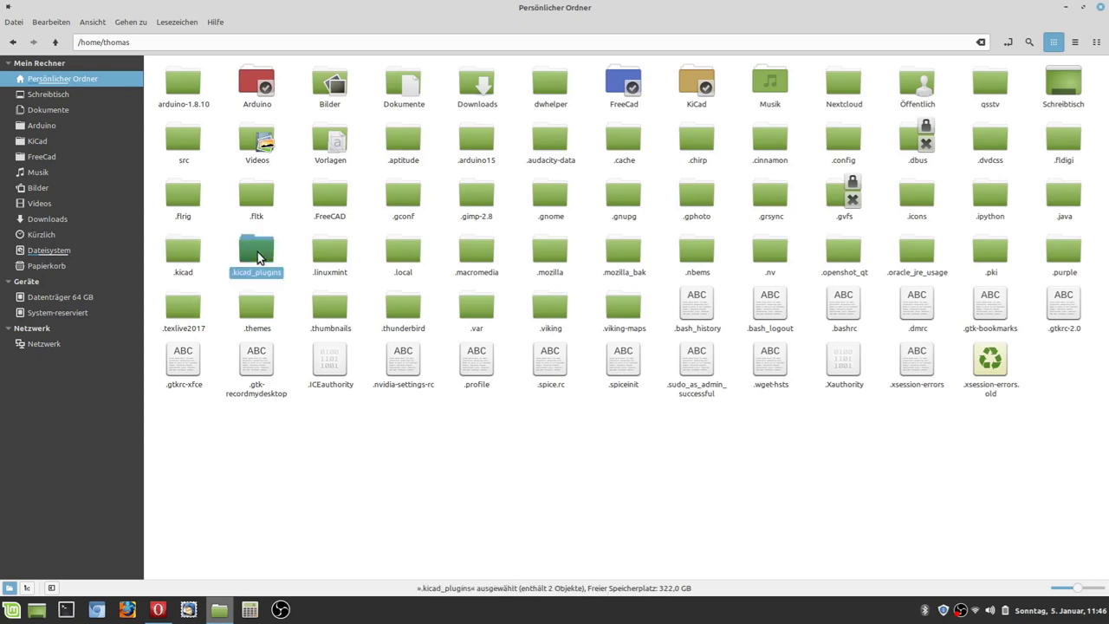
key(ctrl+plus)
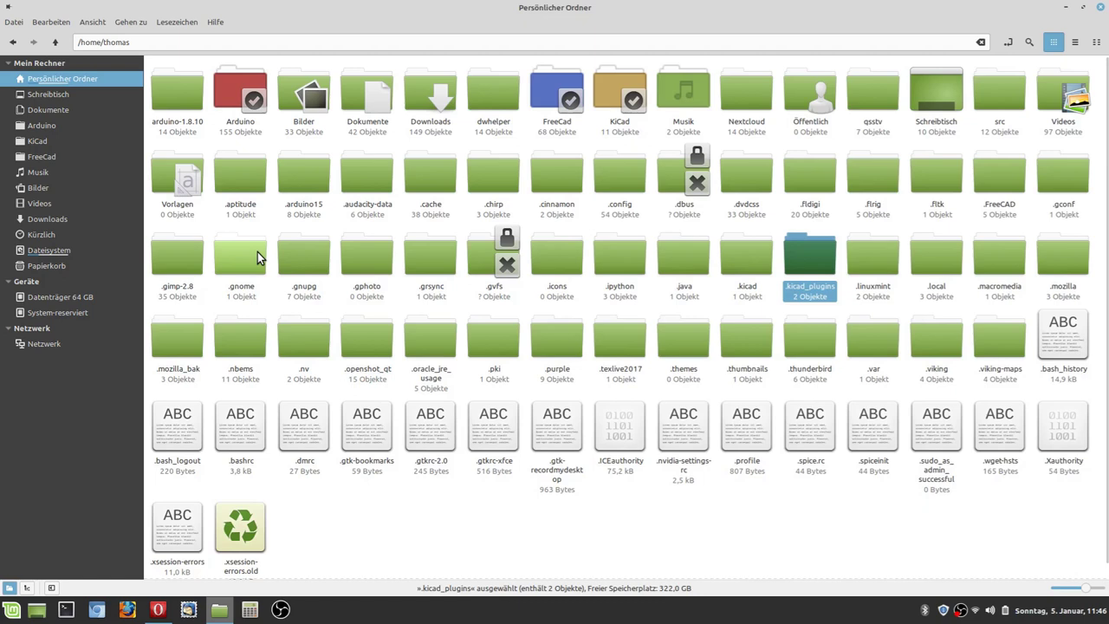
key(ctrl+plus)
key(ctrl+plus)
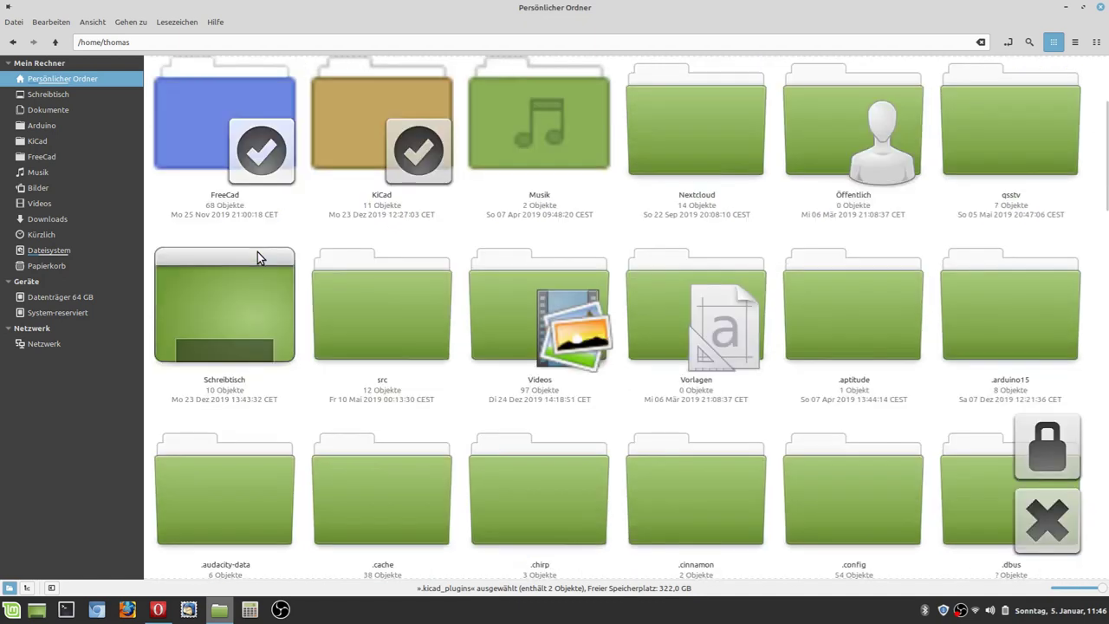
scroll(1028, 294, down, 15)
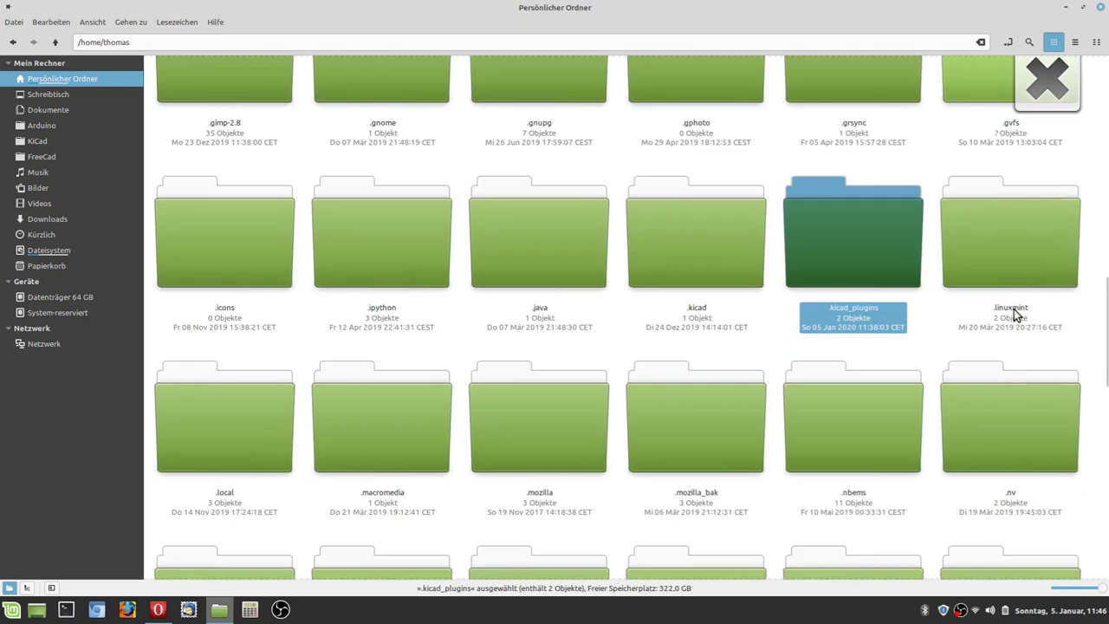
click(925, 319)
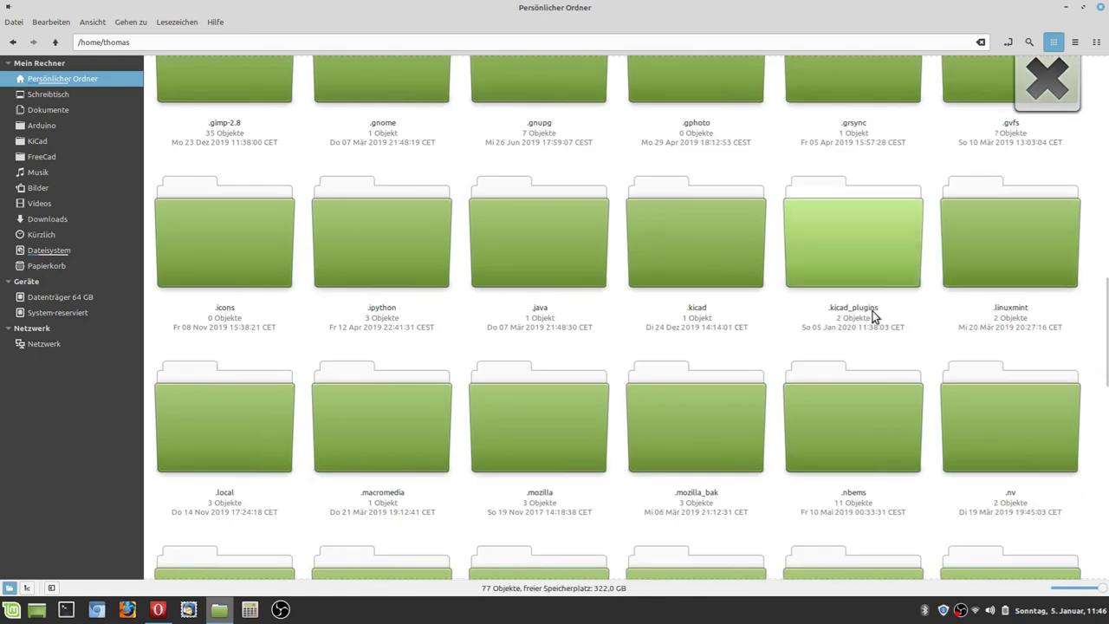
click(850, 325)
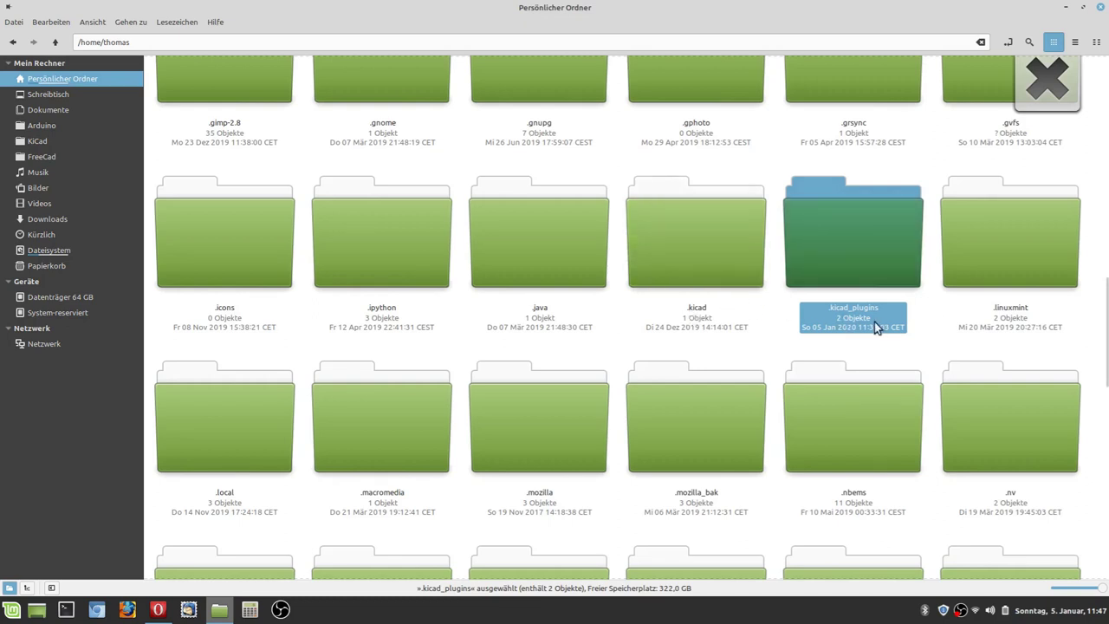
click(933, 304)
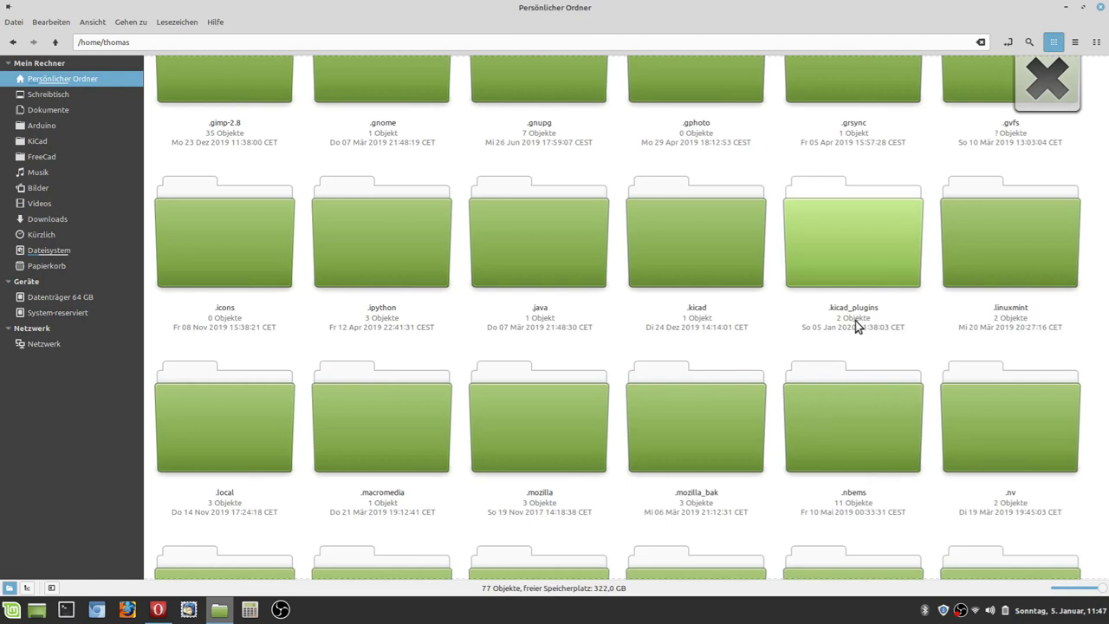
Step: Restore the normal icon size and open the .kicad_plugins folder
key(ctrl+minus)
key(ctrl+minus)
key(ctrl+minus)
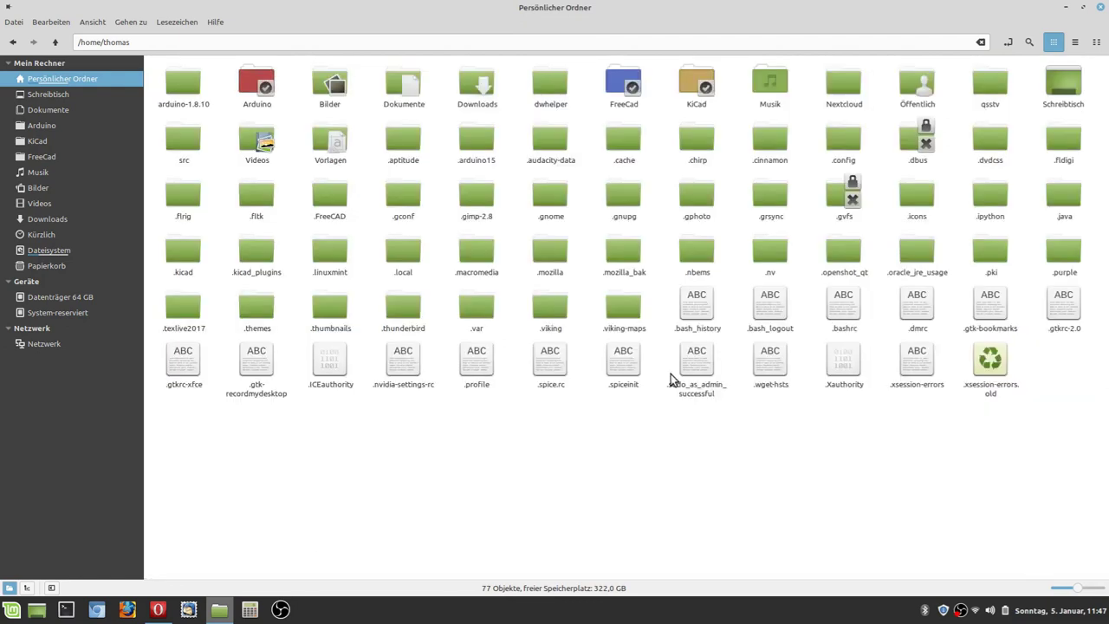
click(256, 255)
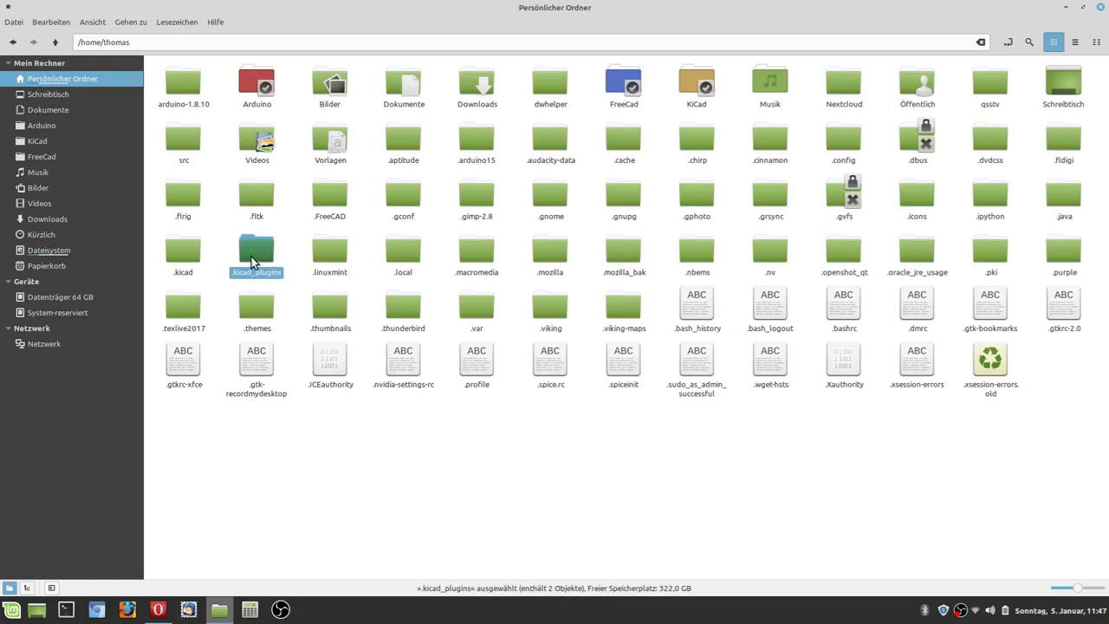
double_click(256, 255)
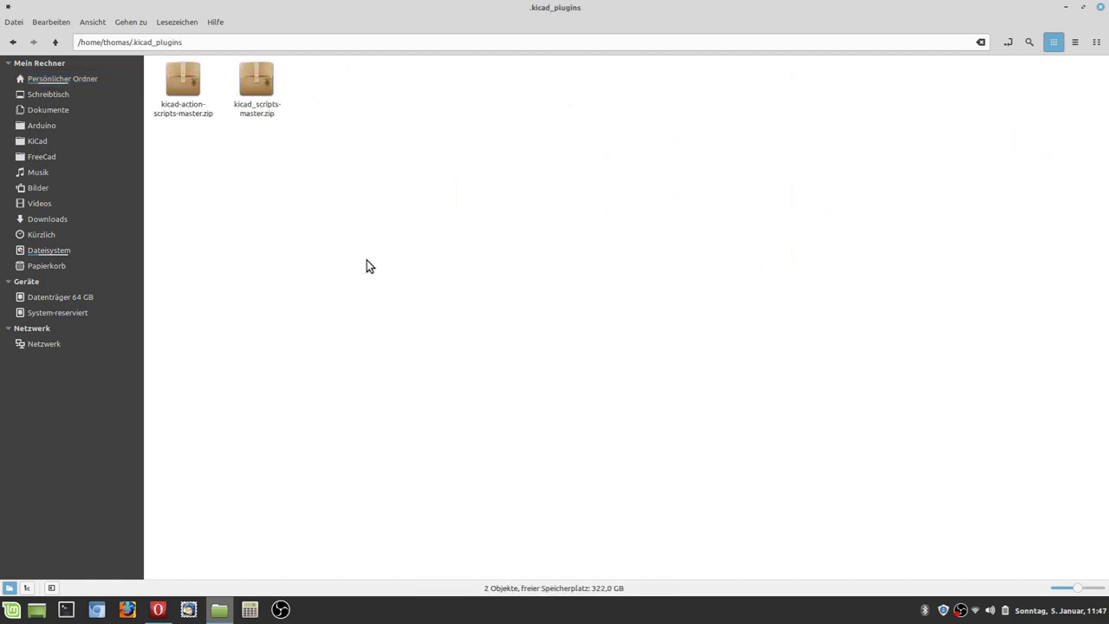
Step: Highlight the two plugin ZIP archives in the .kicad_plugins folder and enlarge their icons
drag(359, 207, 134, 80)
click(310, 229)
key(ctrl+plus)
key(ctrl+plus)
key(ctrl+plus)
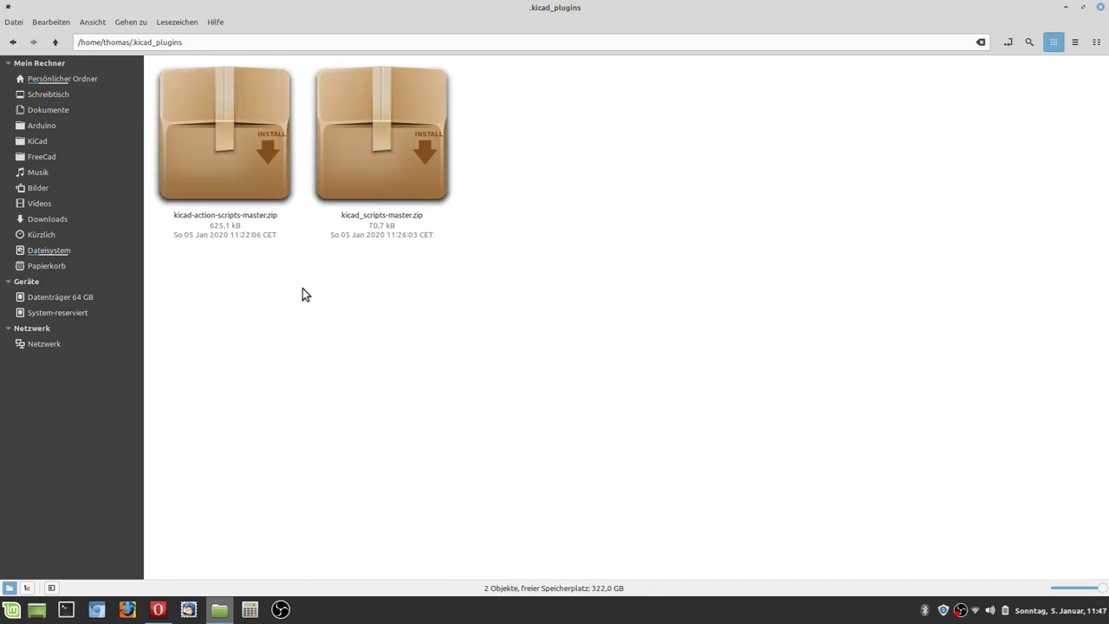
Step: Extract kicad_scripts-master.zip inside the .kicad_plugins folder
click(386, 162)
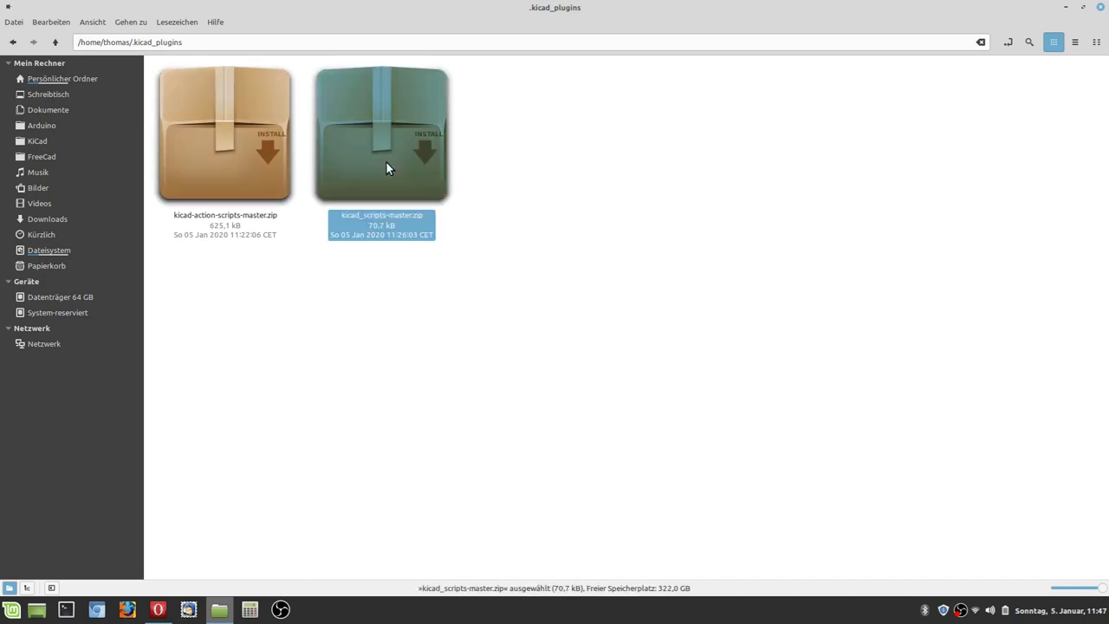
right_click(387, 162)
click(458, 341)
Step: Extract kicad-action-scripts-master.zip inside the .kicad_plugins folder
click(398, 175)
right_click(399, 175)
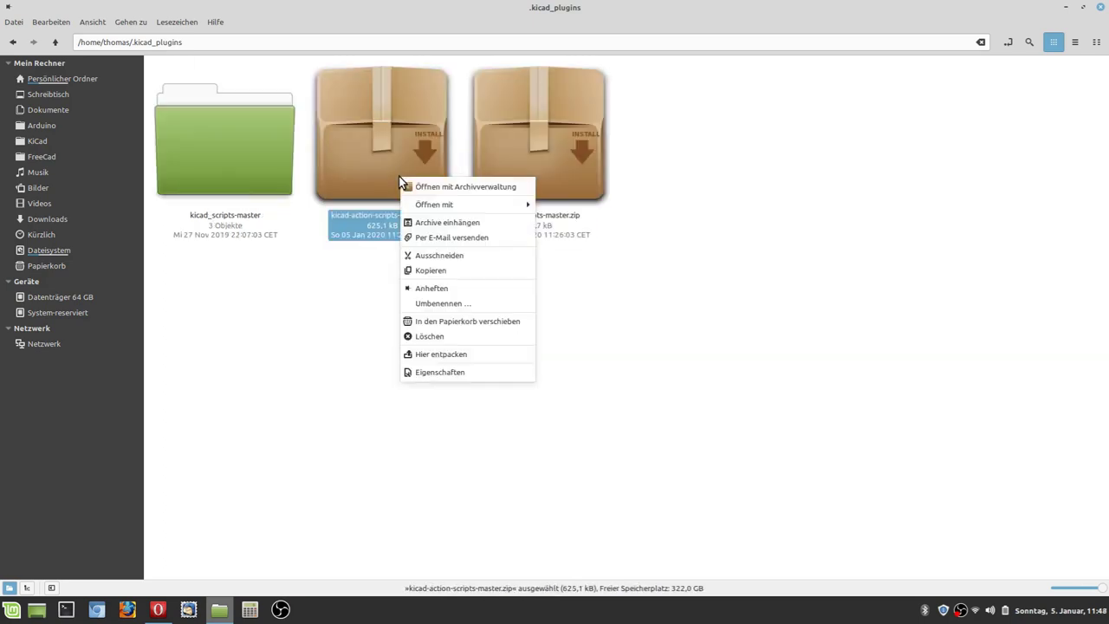
click(465, 355)
click(537, 413)
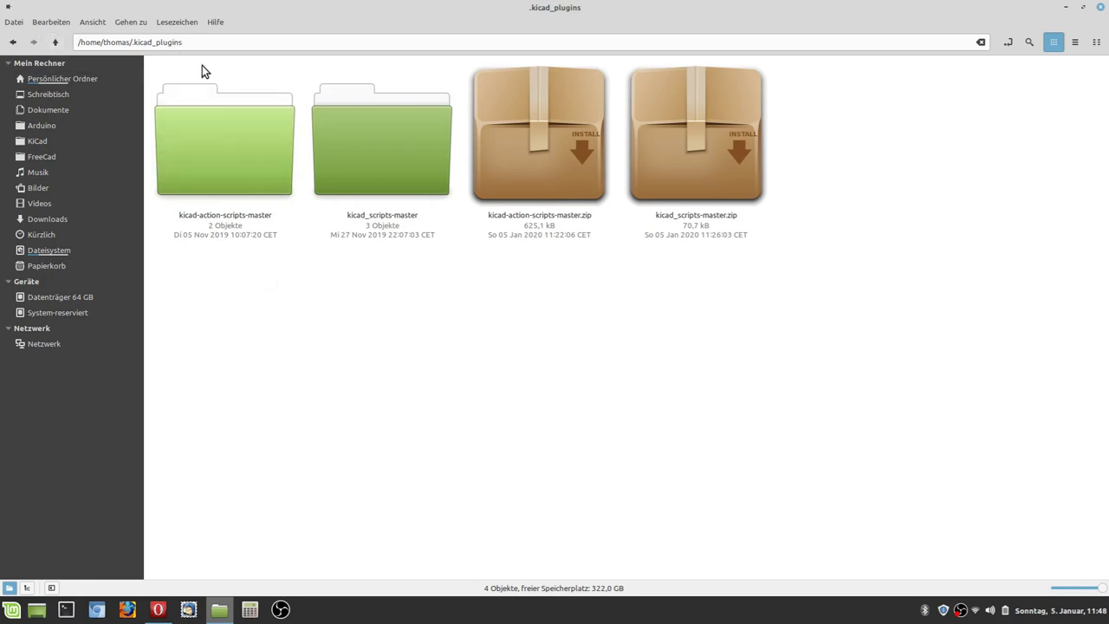
Step: Inspect the ViaStitching and CircularZone folders inside kicad-action-scripts-master and return to the .kicad_plugins folder
double_click(218, 154)
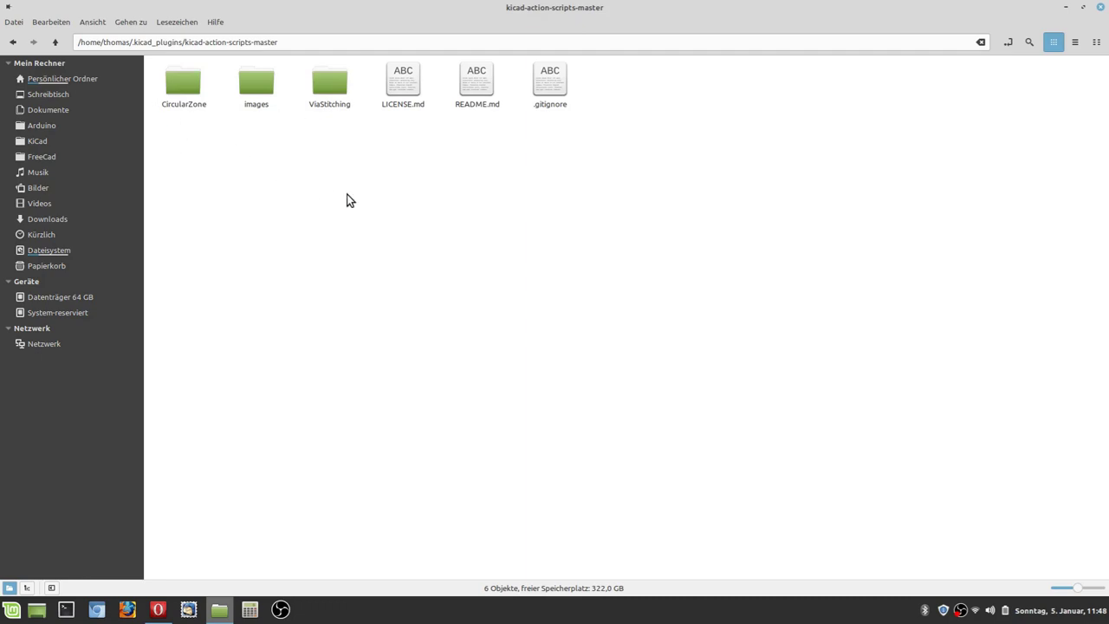
click(338, 90)
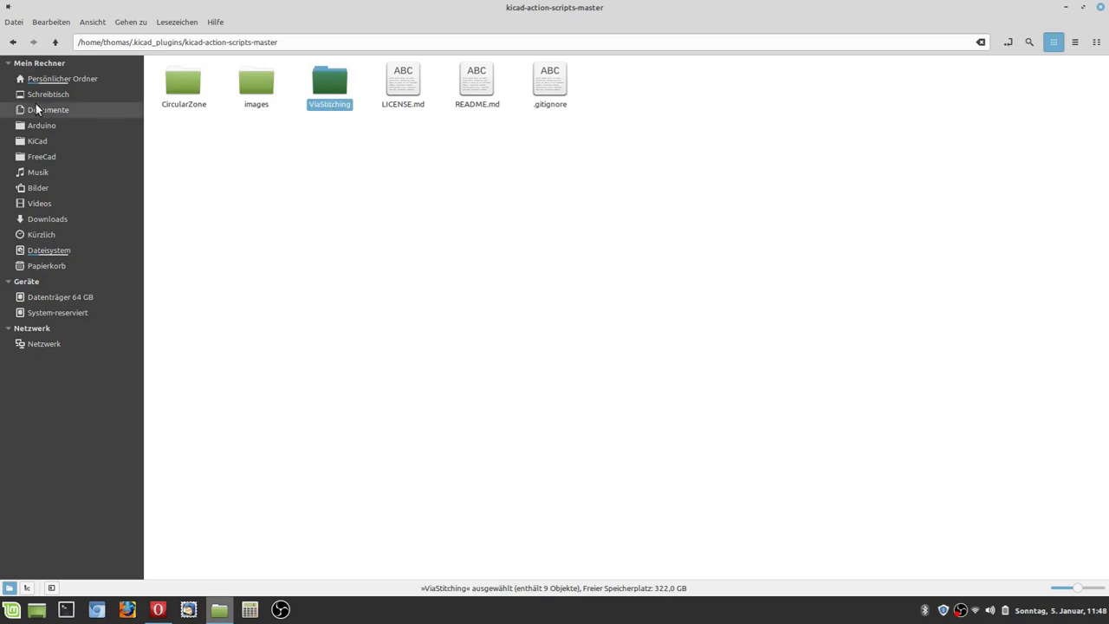
click(176, 89)
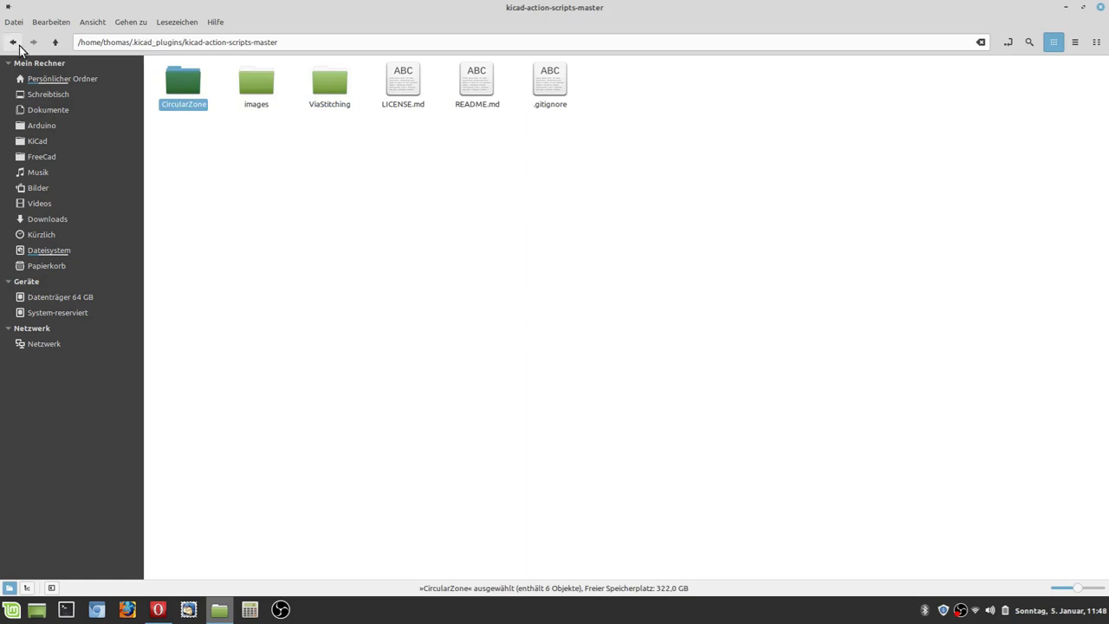
click(50, 43)
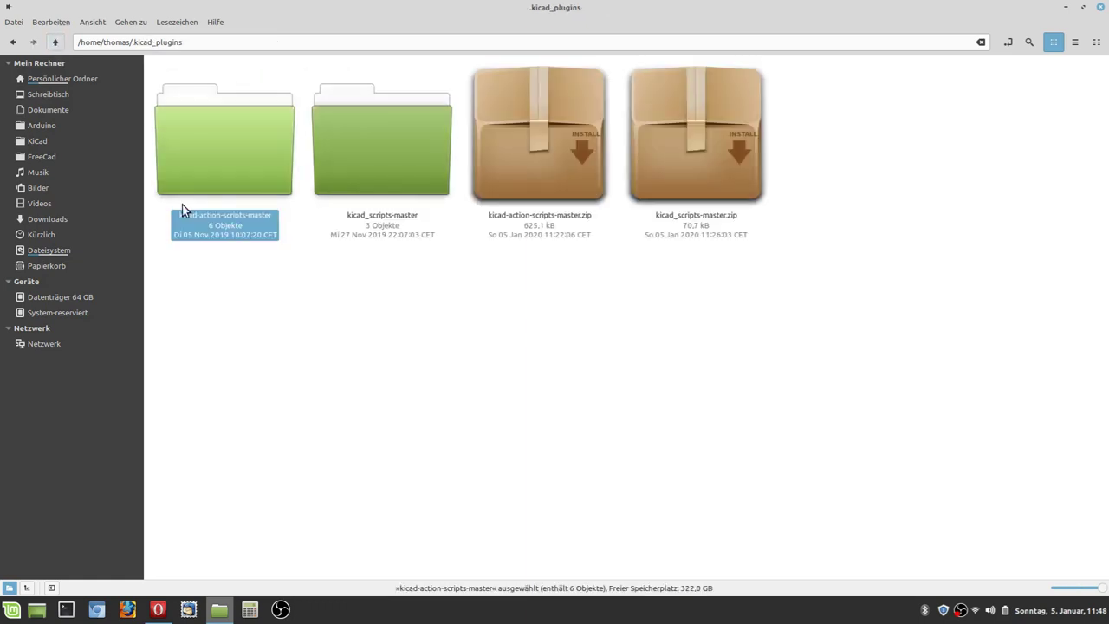
click(285, 364)
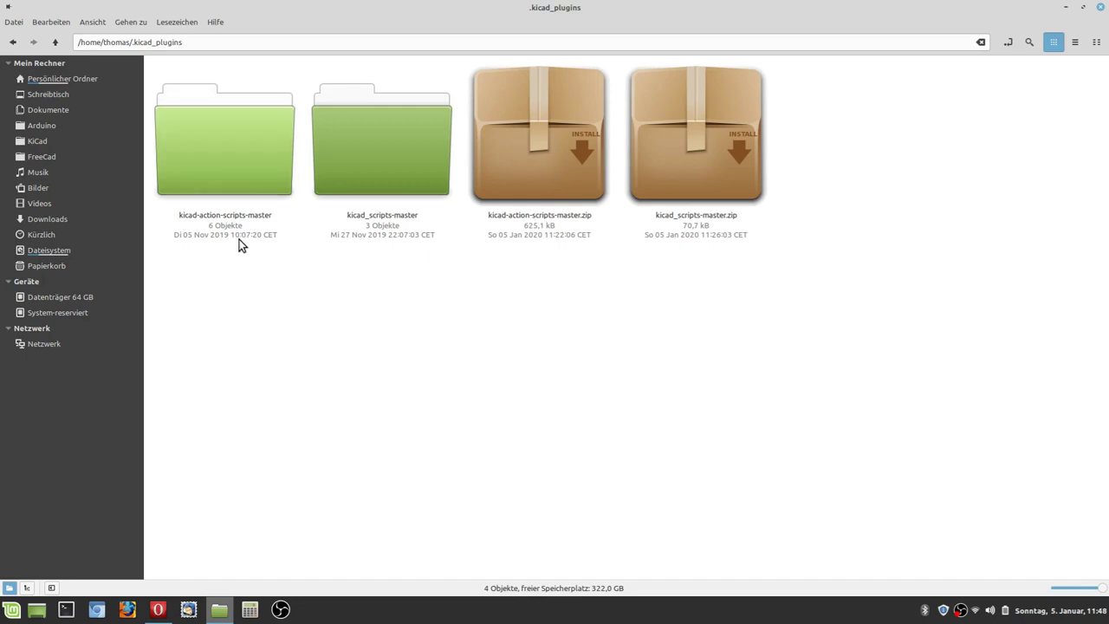
Step: Move the CircularZone and ViaStitching folders from kicad-action-scripts-master directly into the .kicad_plugins folder
double_click(222, 151)
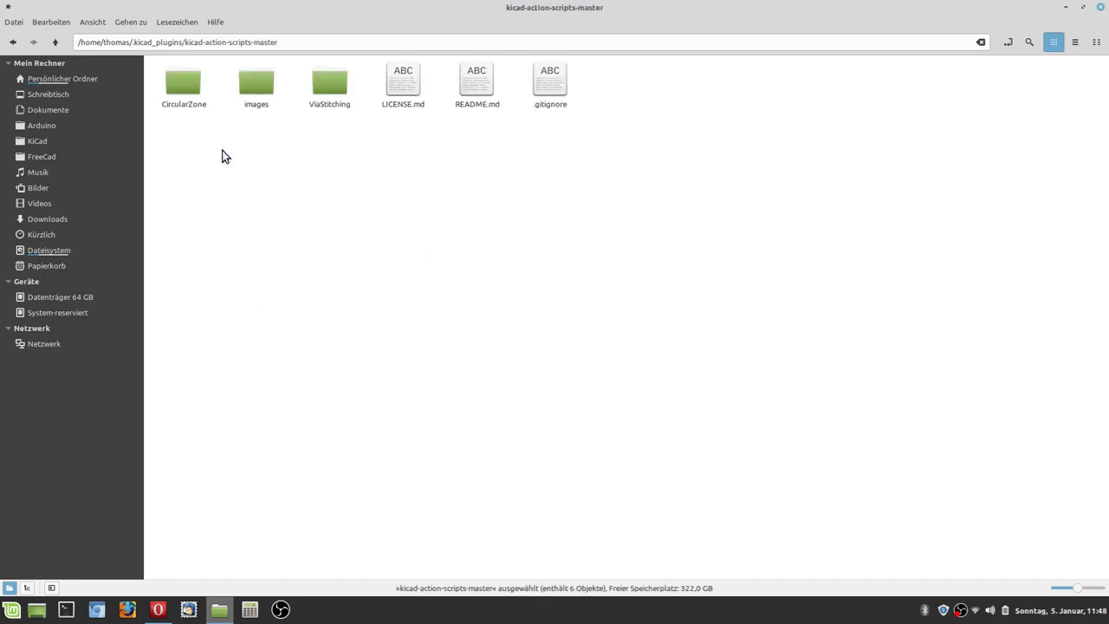
click(334, 88)
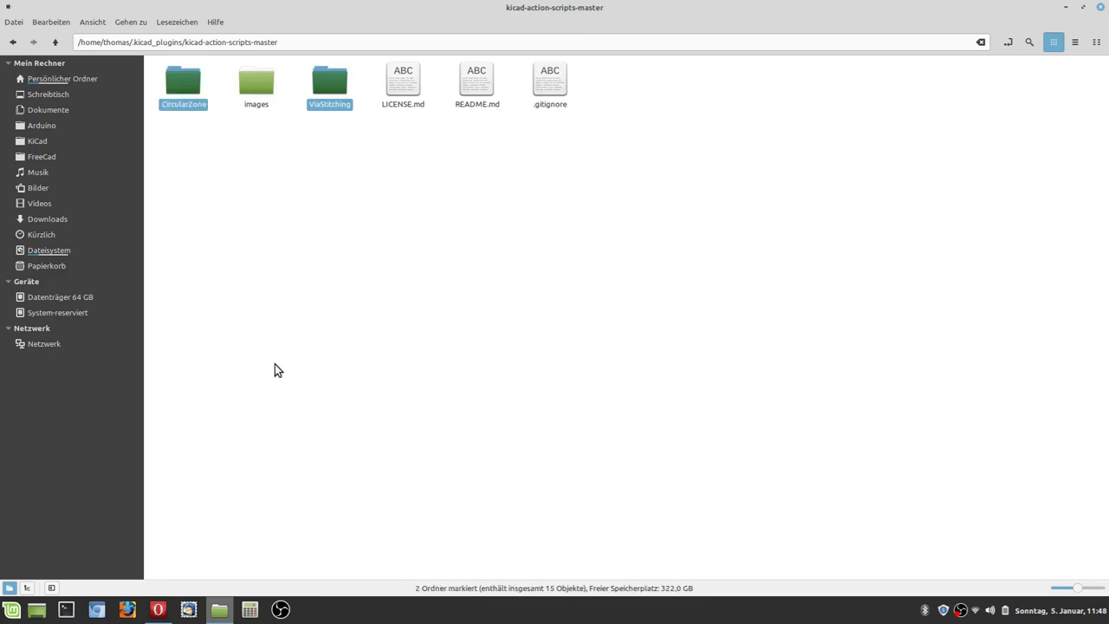
key(ctrl+x)
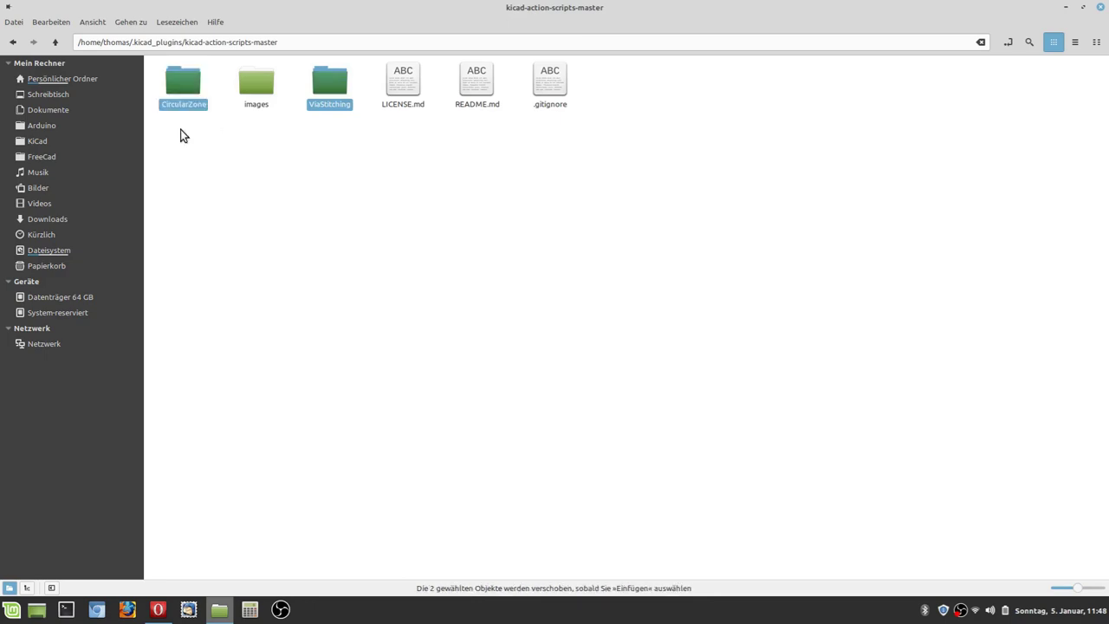
right_click(310, 349)
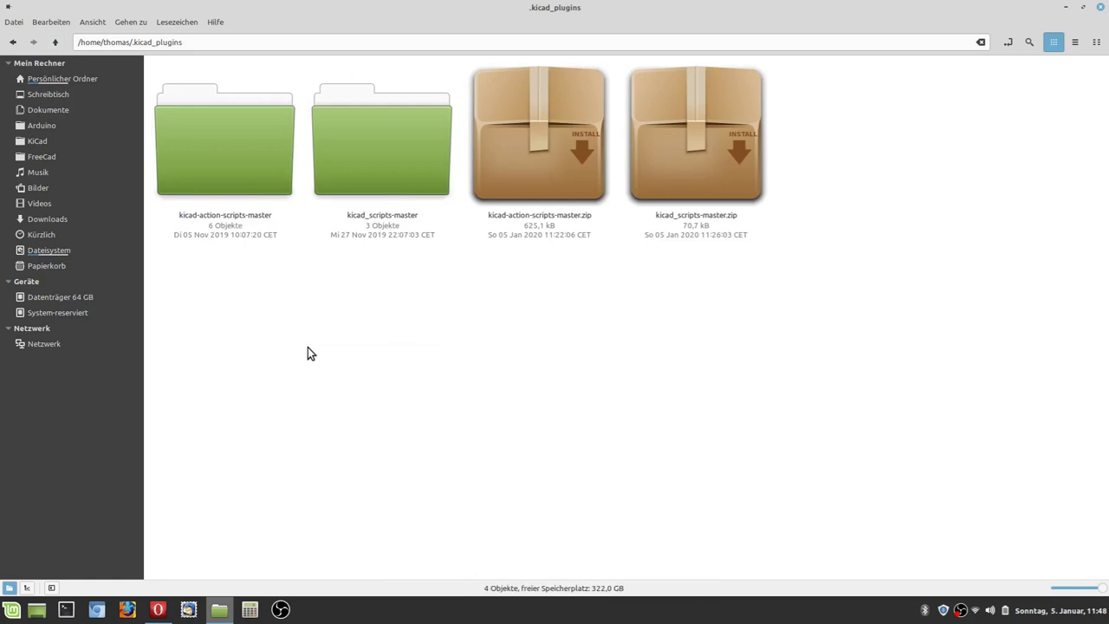
click(368, 472)
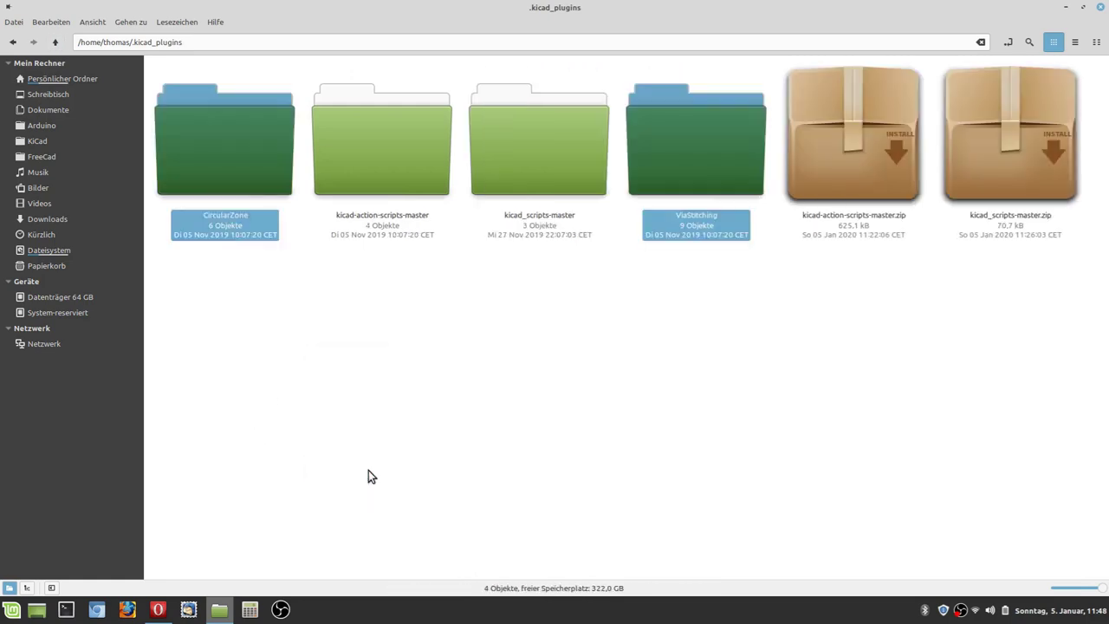
click(374, 386)
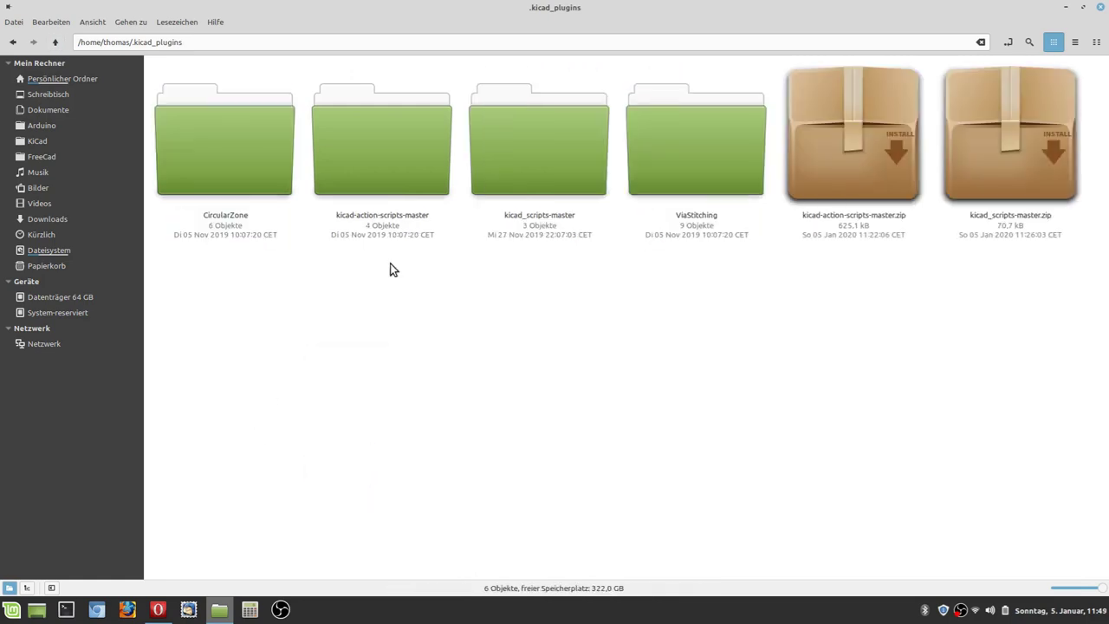
Step: Check the remaining contents of kicad-action-scripts-master, including its images folder, and delete the kicad-action-scripts-master folder
double_click(391, 179)
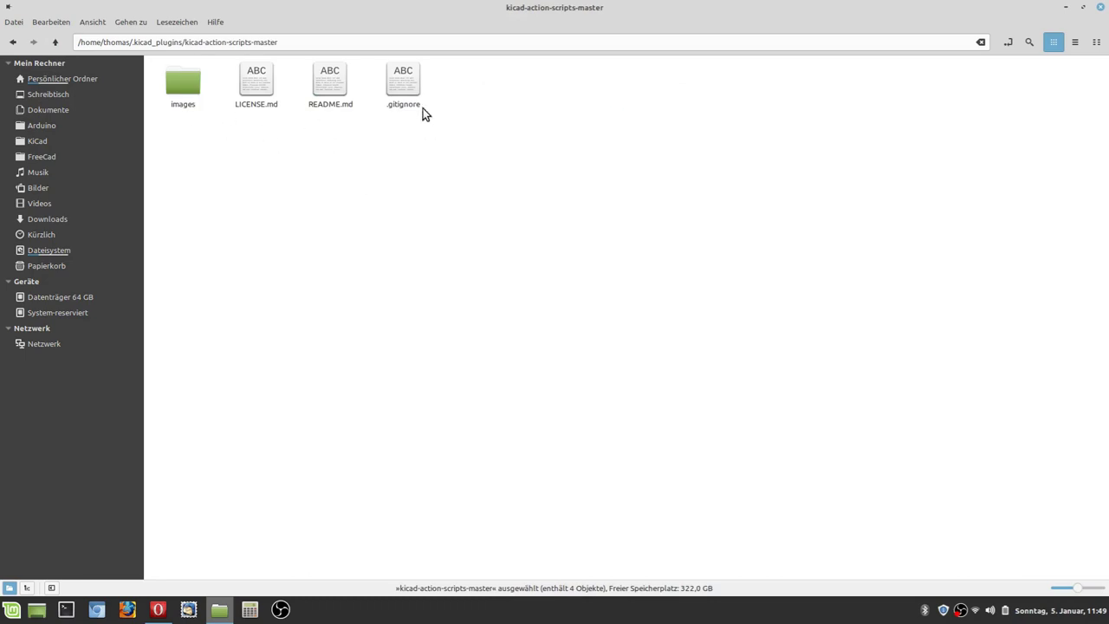
double_click(188, 98)
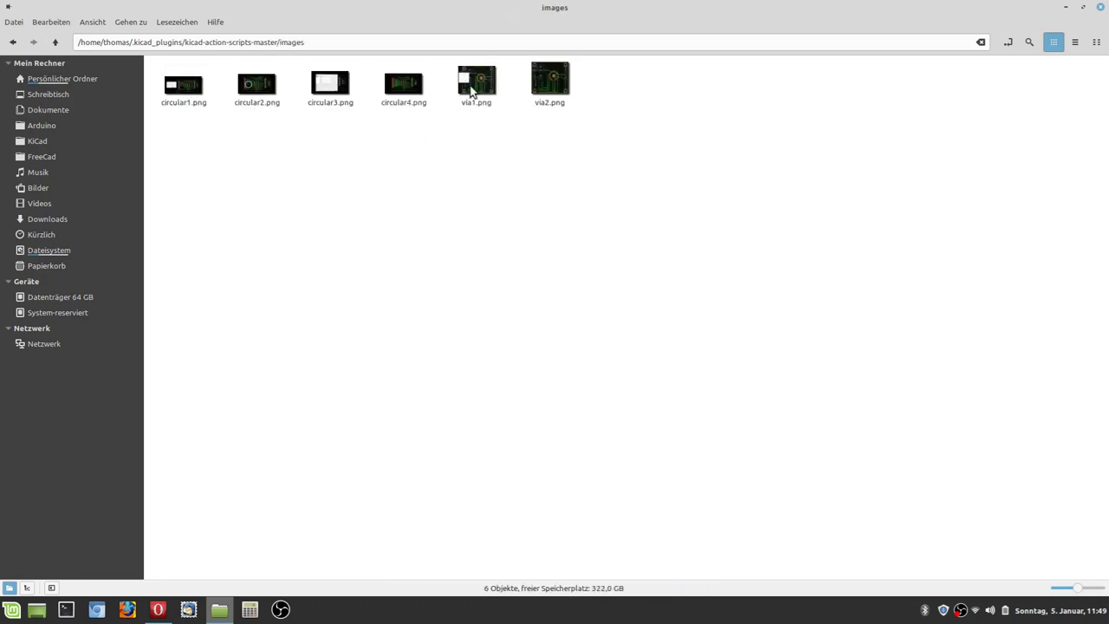
click(54, 42)
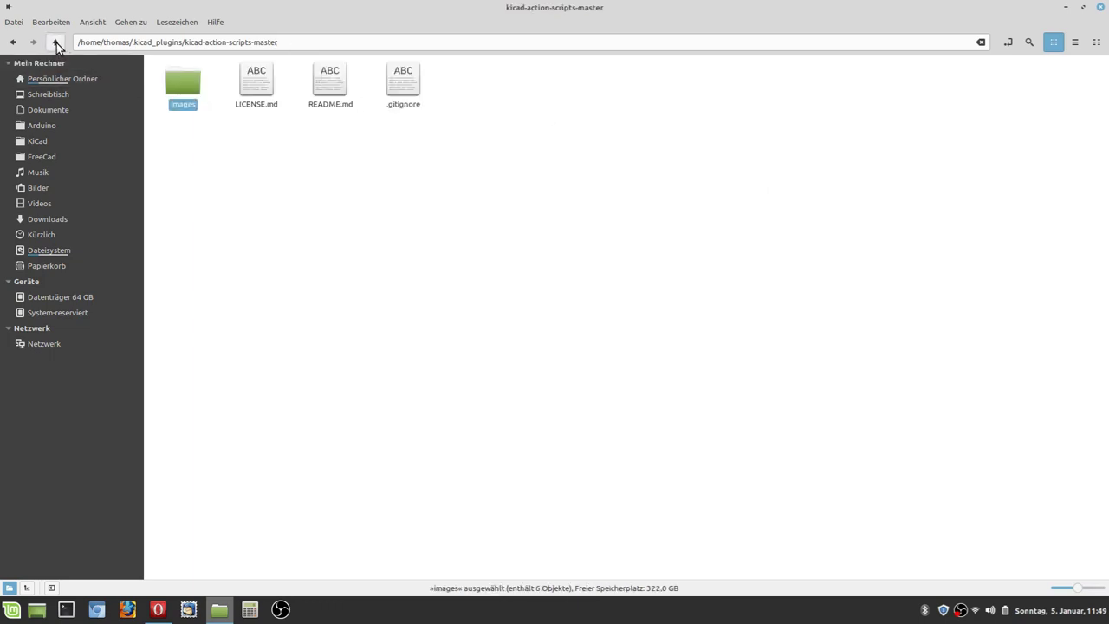
click(56, 42)
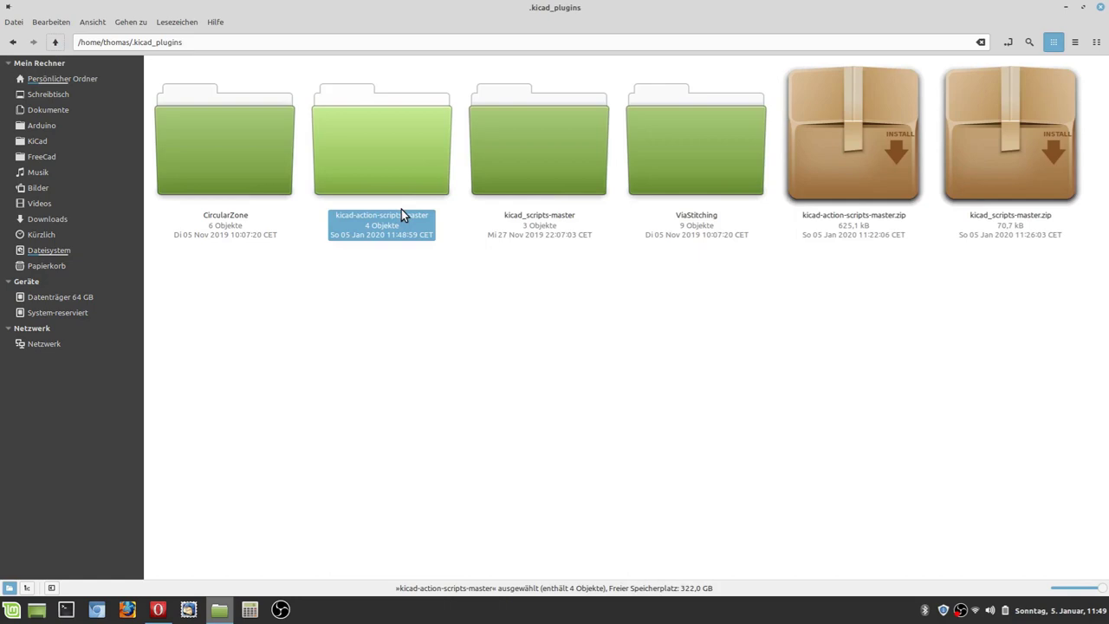
click(399, 174)
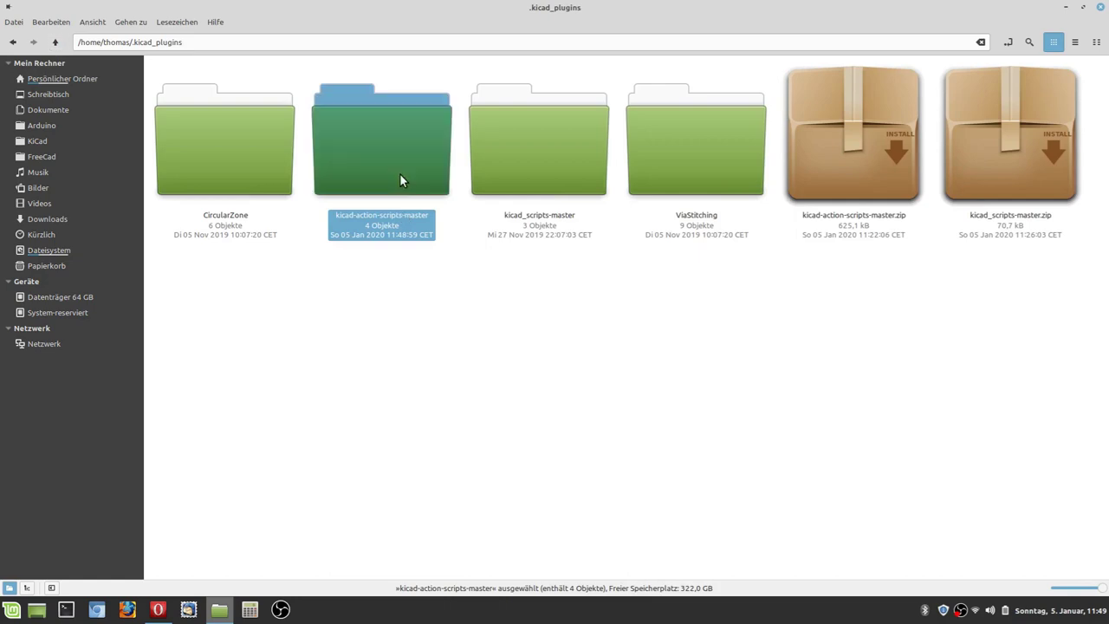
key(Delete)
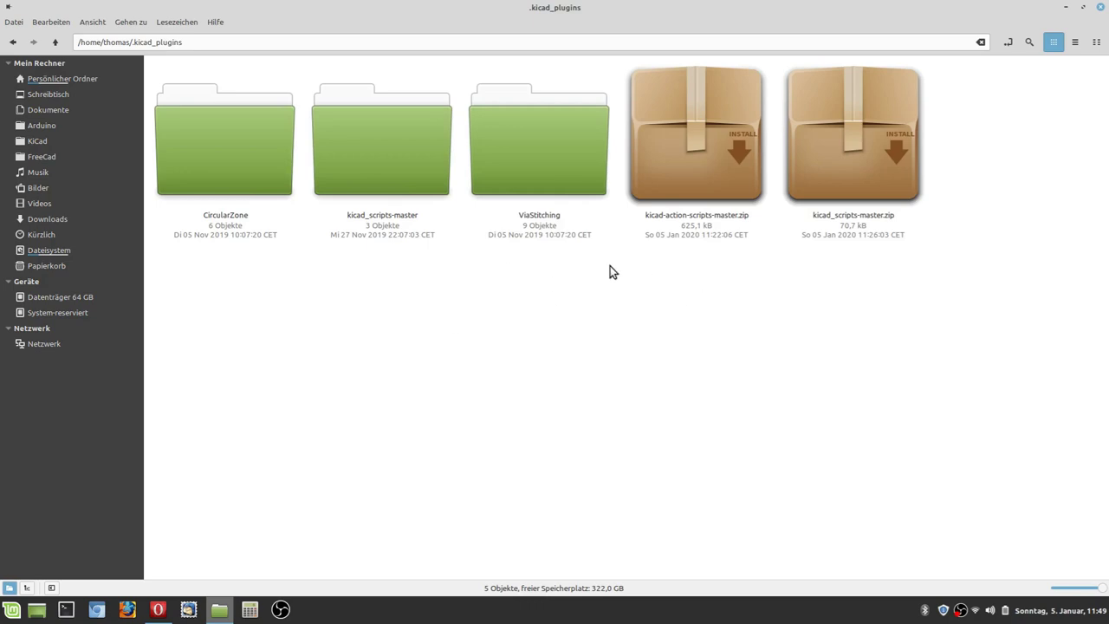
Step: Move the teardrops folder from kicad_scripts-master directly into the .kicad_plugins folder
double_click(372, 145)
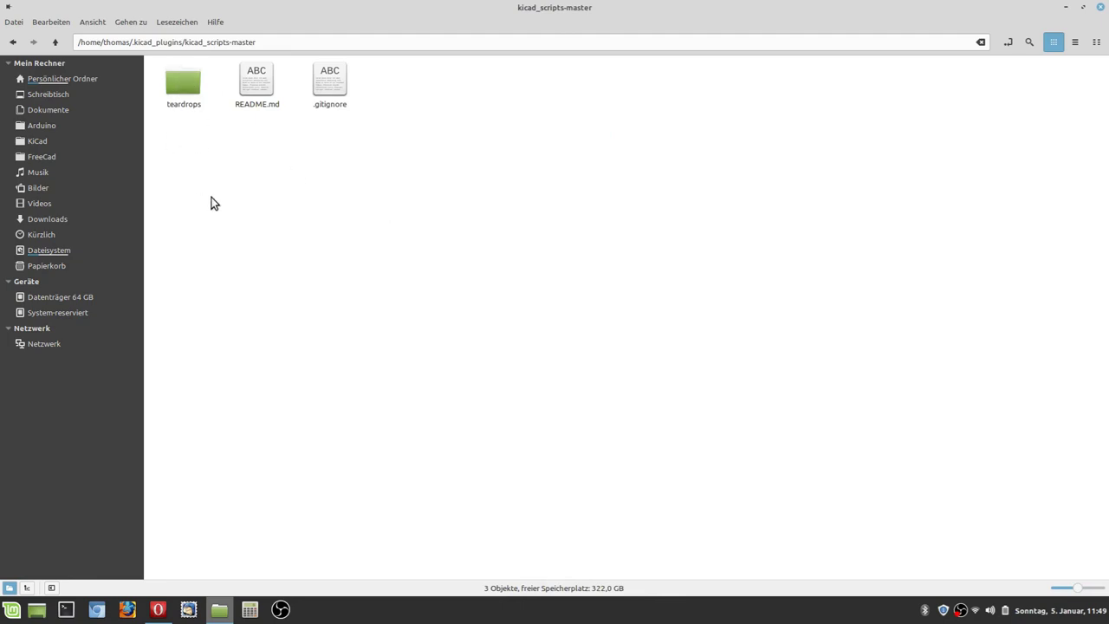
click(181, 87)
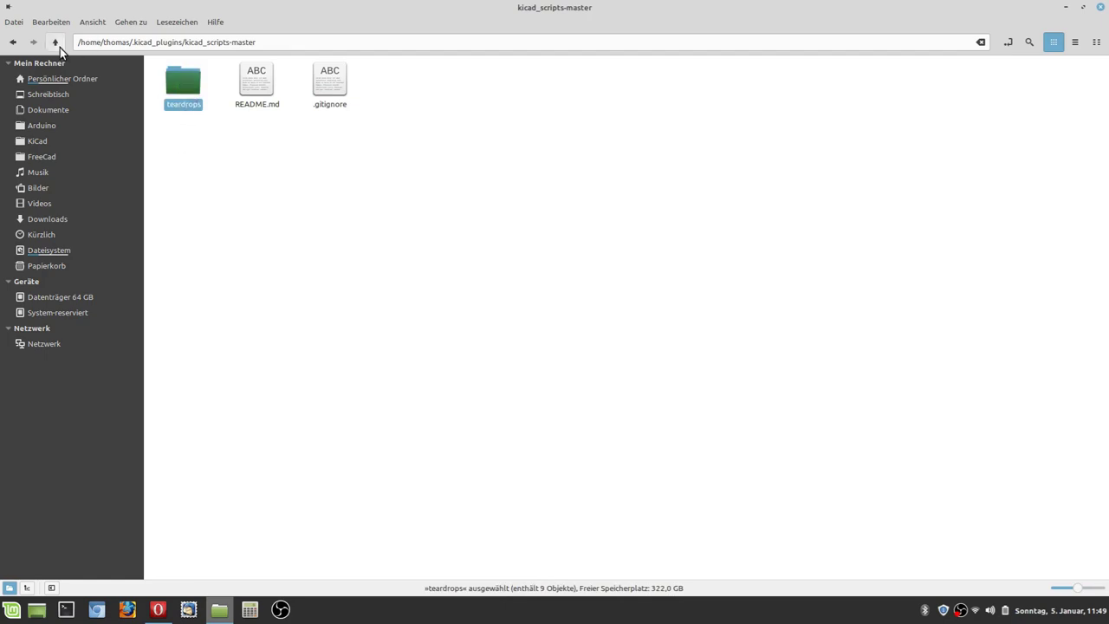
right_click(184, 90)
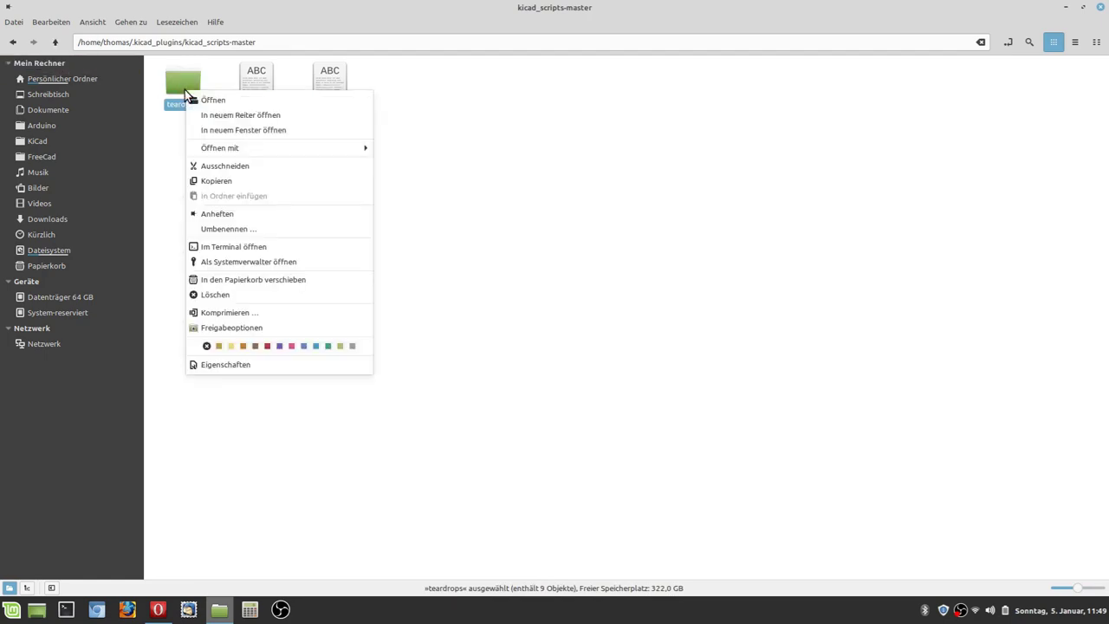
click(217, 166)
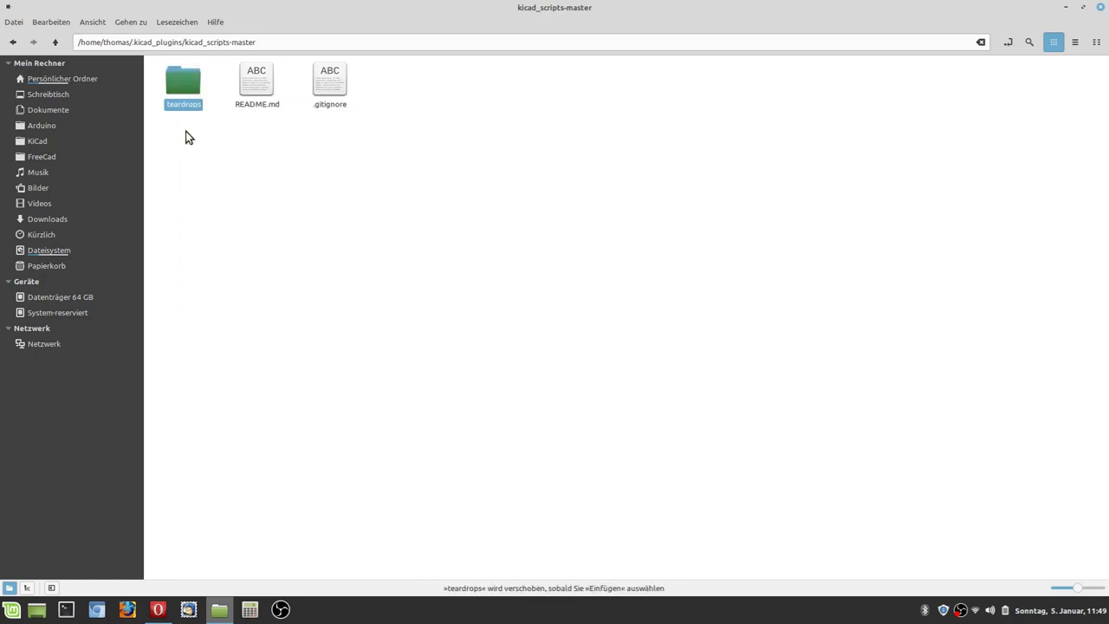
click(54, 42)
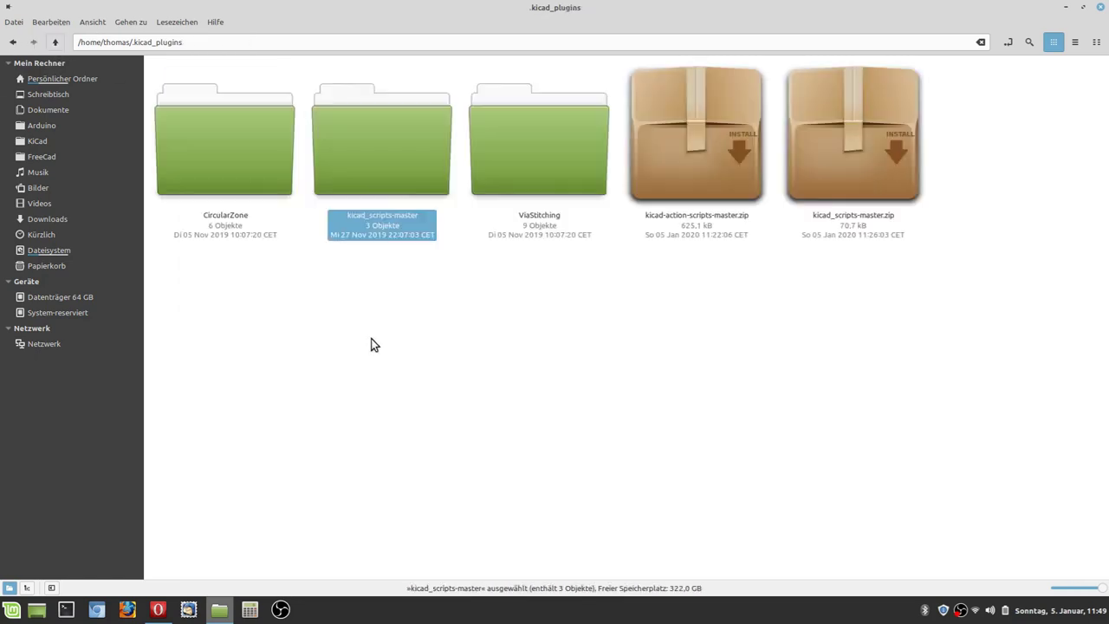
right_click(371, 345)
click(397, 466)
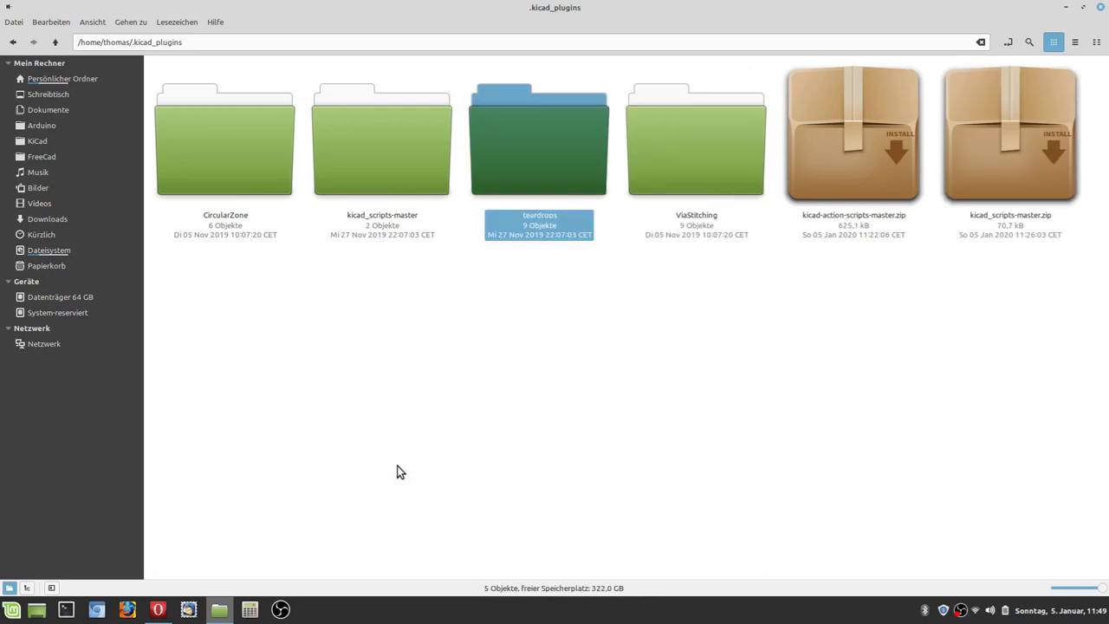
click(440, 348)
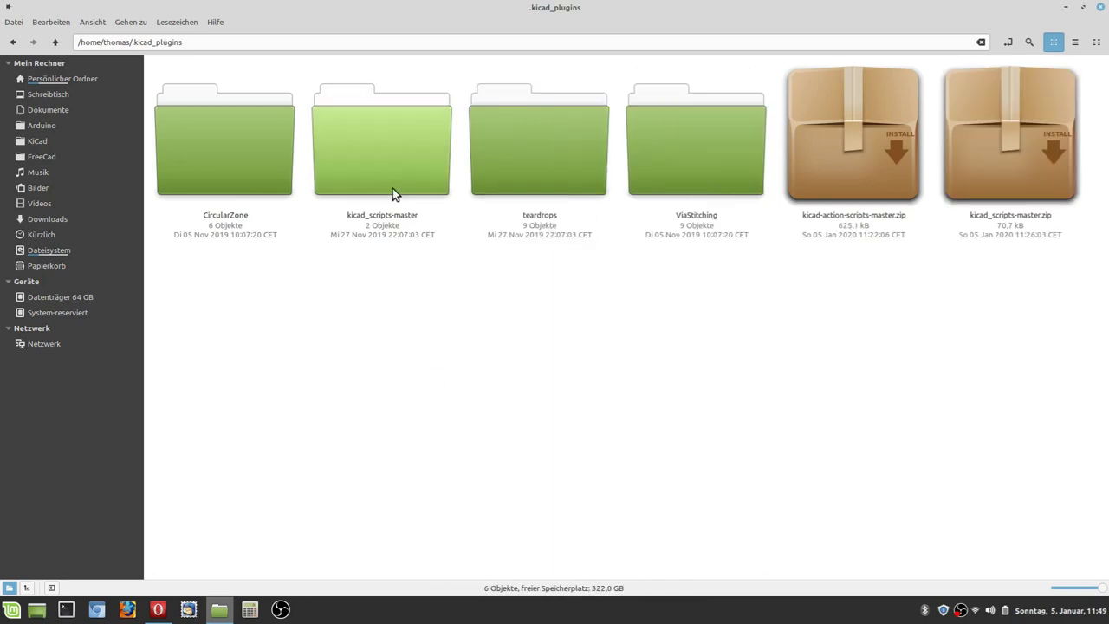
Step: Check the remaining contents of kicad_scripts-master and delete the kicad_scripts-master folder
double_click(393, 186)
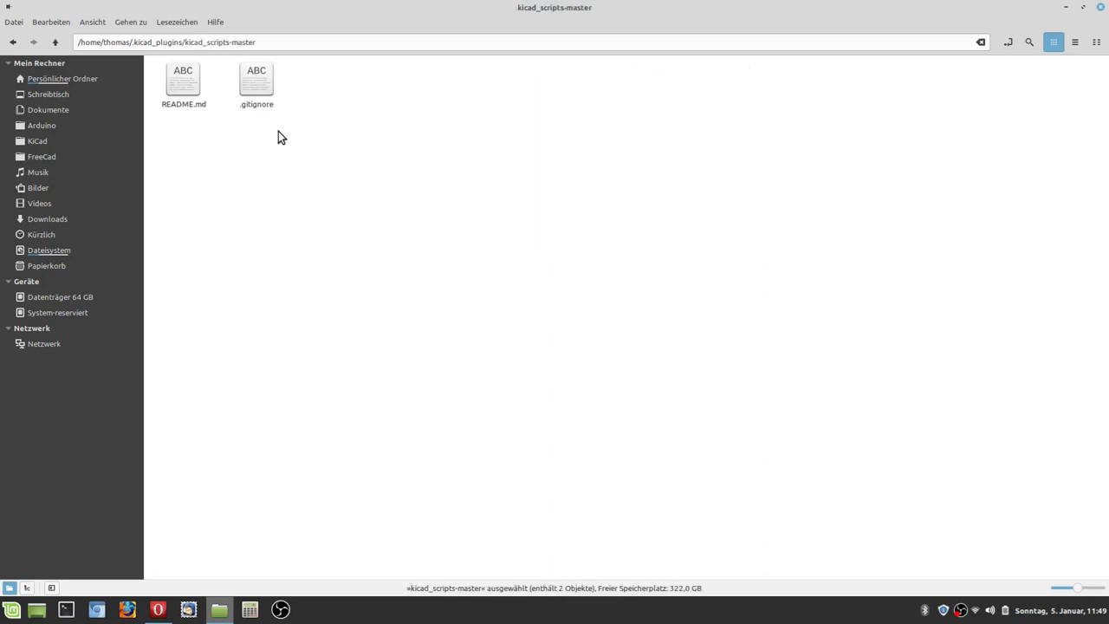
click(57, 42)
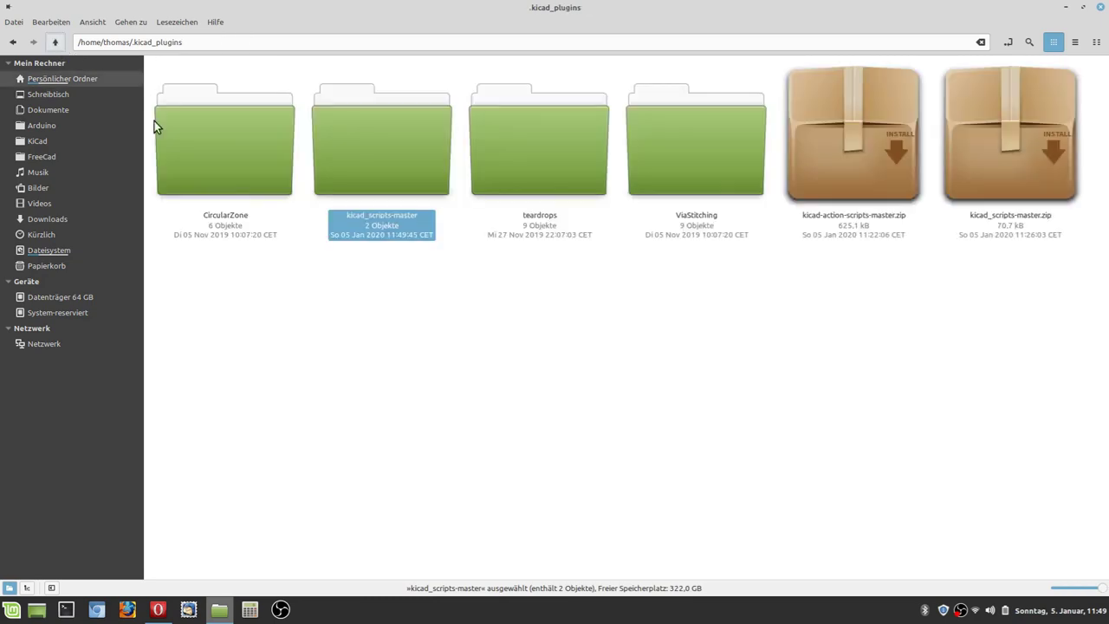
click(383, 158)
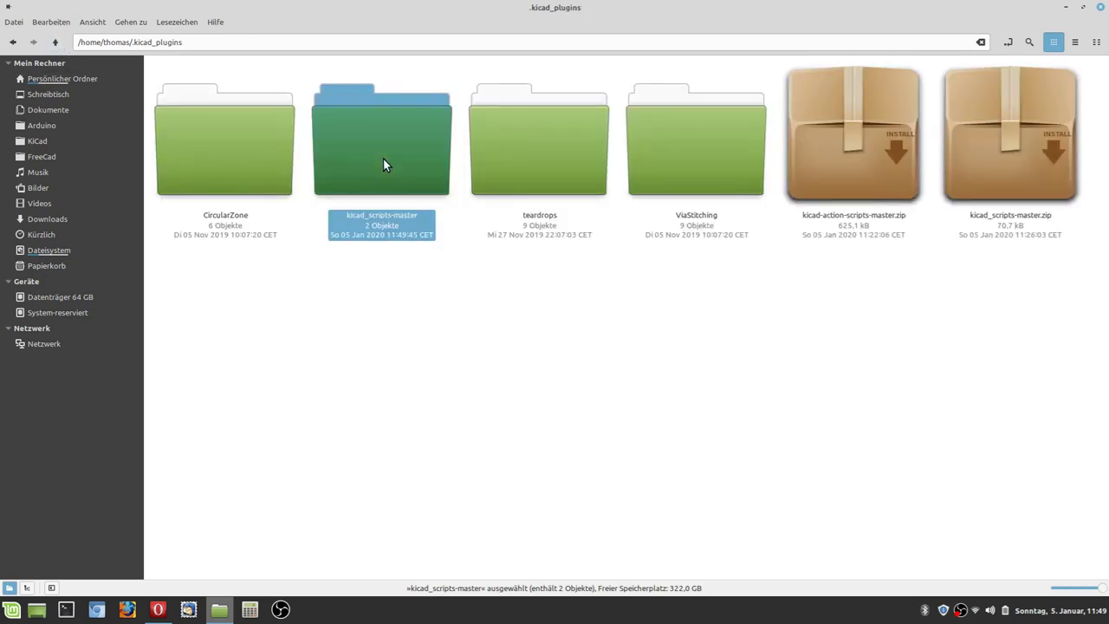
key(Delete)
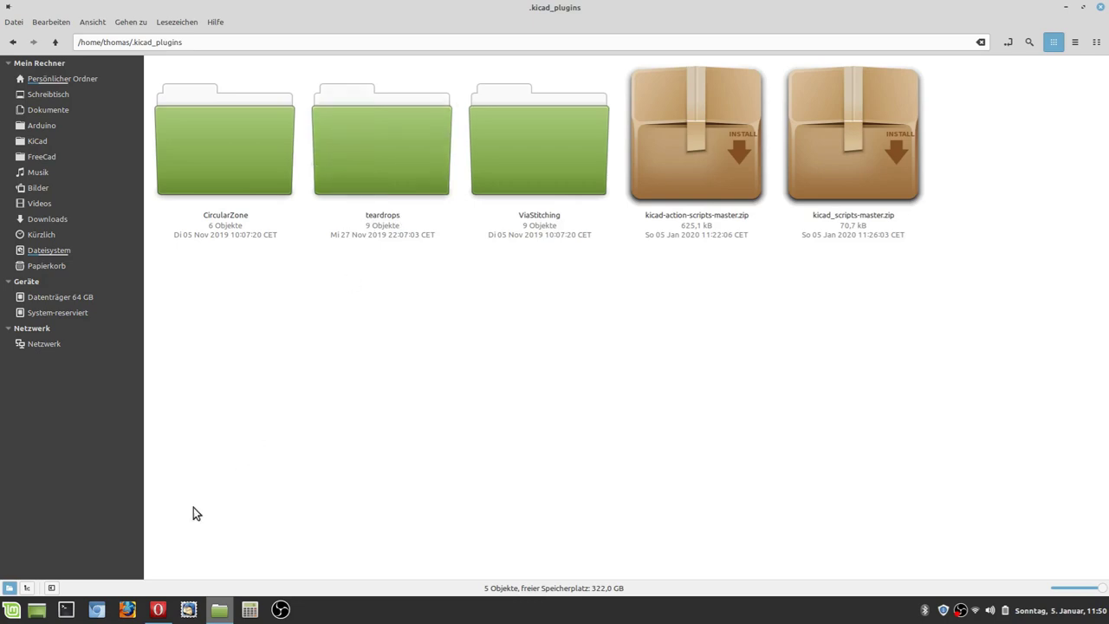
Step: Switch to Opera, review the Install section of the teardrops README on GitHub, highlight the folder name, and return to the file manager
click(156, 611)
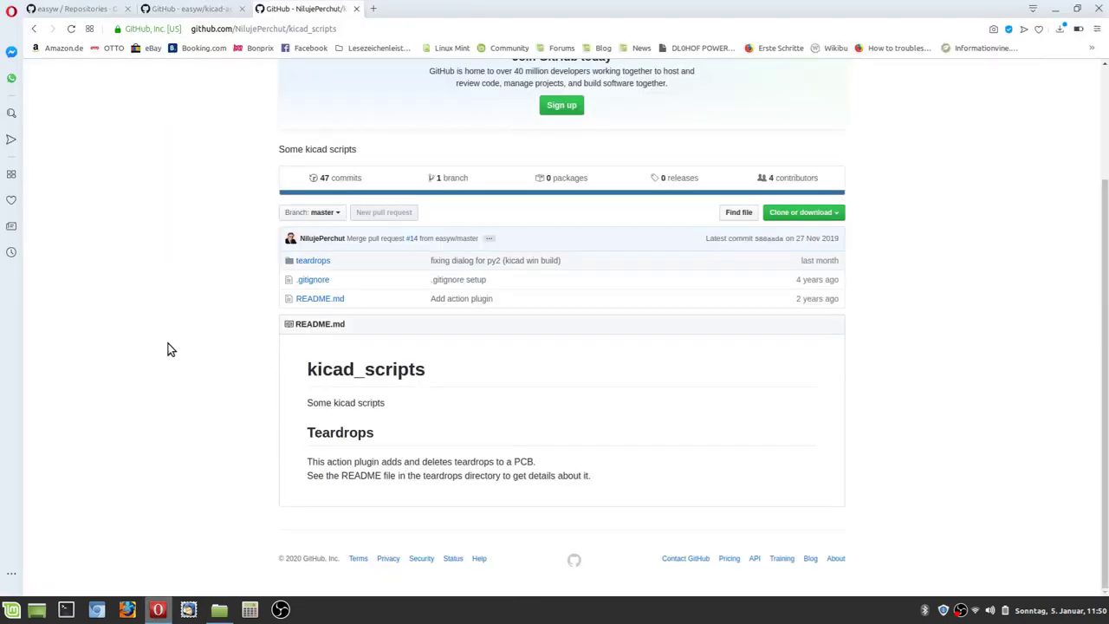
click(307, 260)
scroll(165, 278, down, 3)
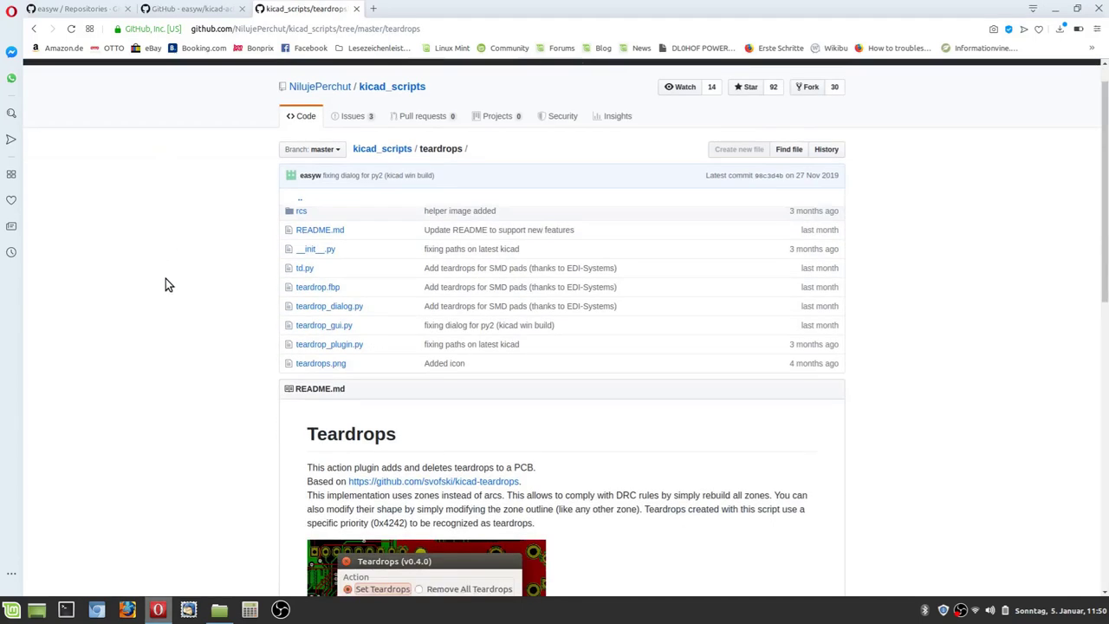
scroll(297, 303, down, 3)
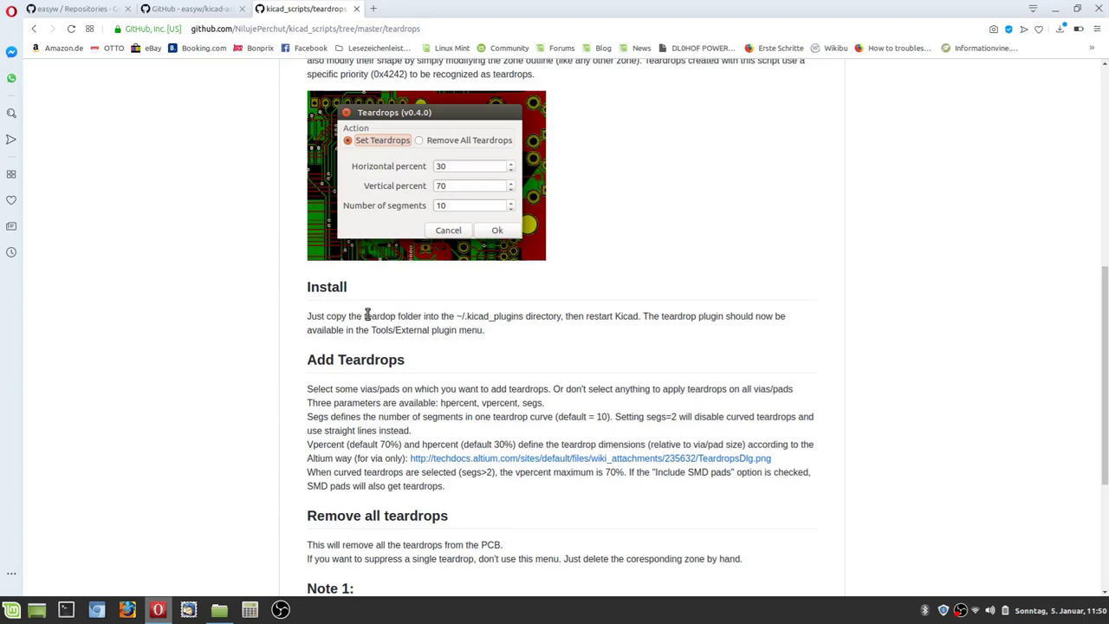
drag(364, 317, 397, 317)
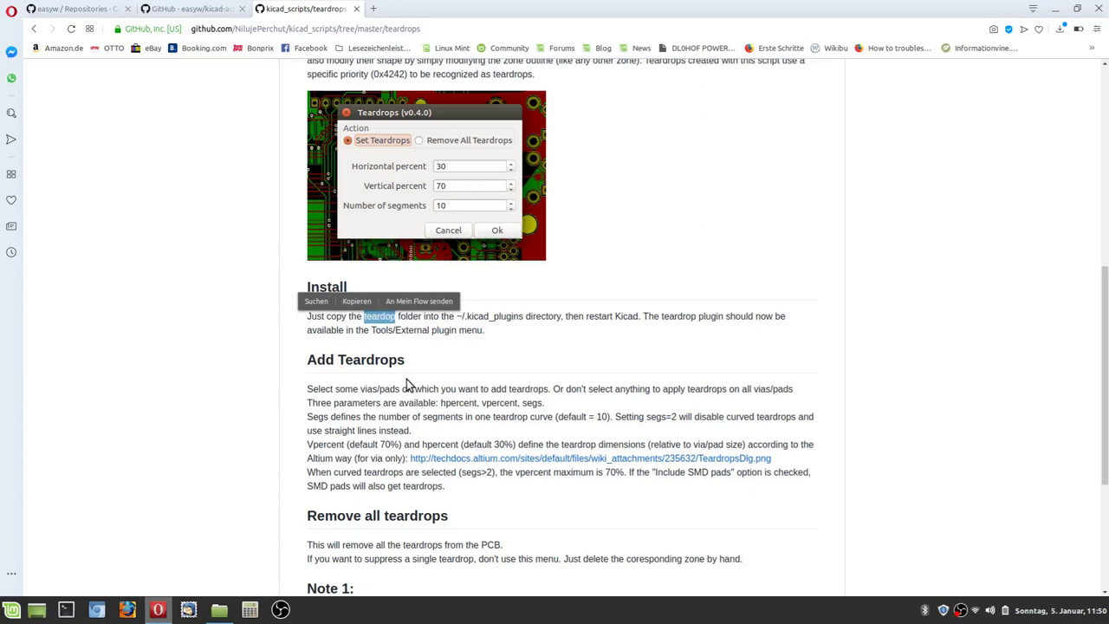
click(219, 610)
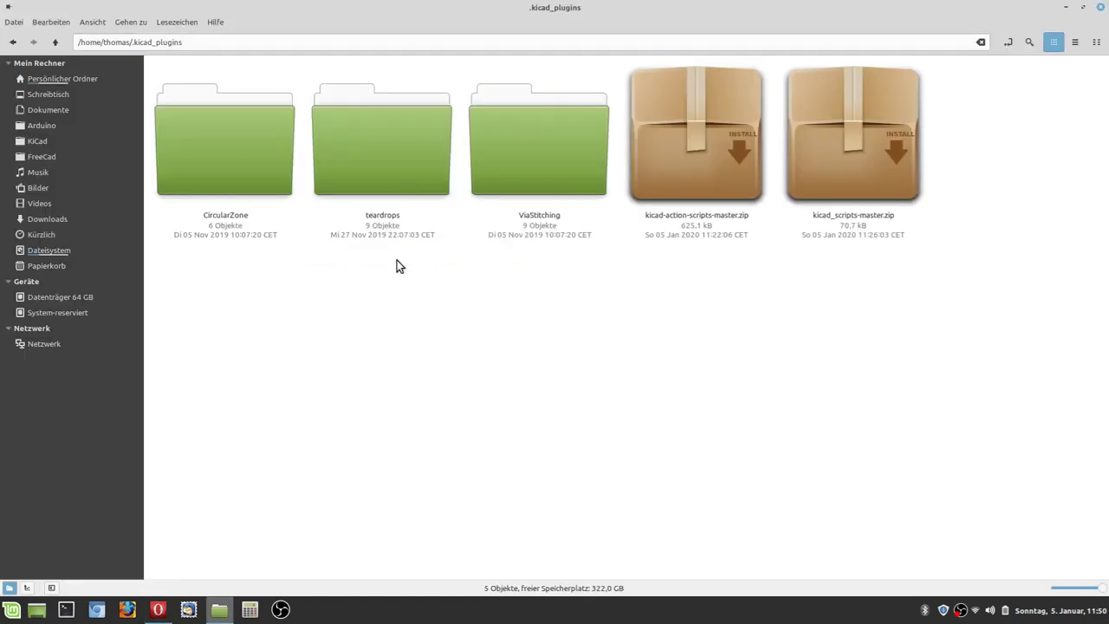
Step: Look through the contents and path of the teardrops folder and return to .kicad_plugins
click(384, 225)
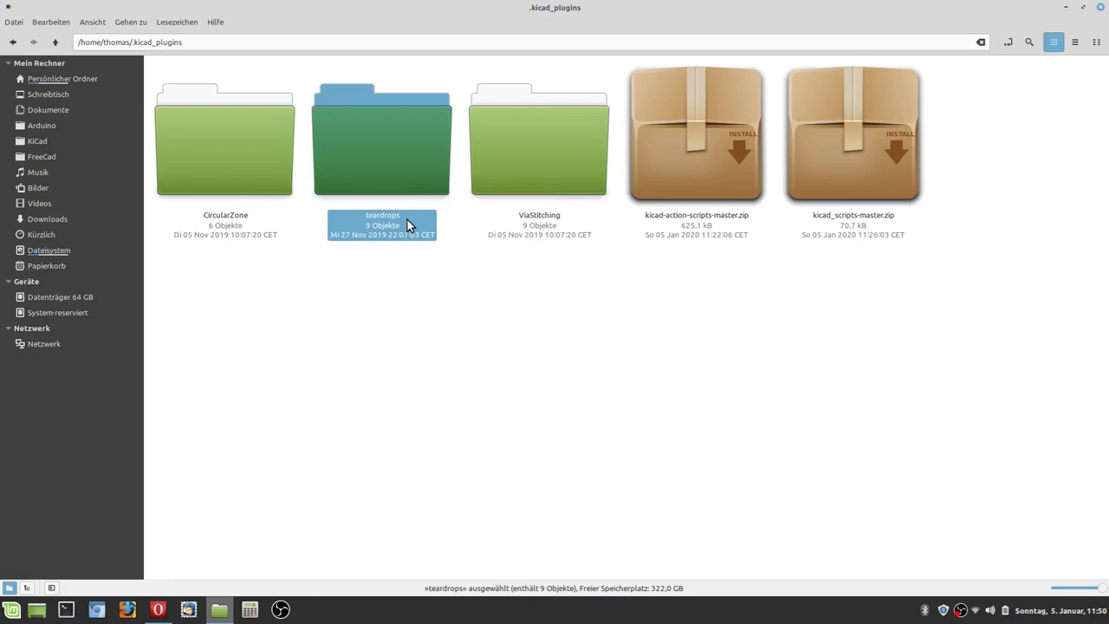
double_click(394, 145)
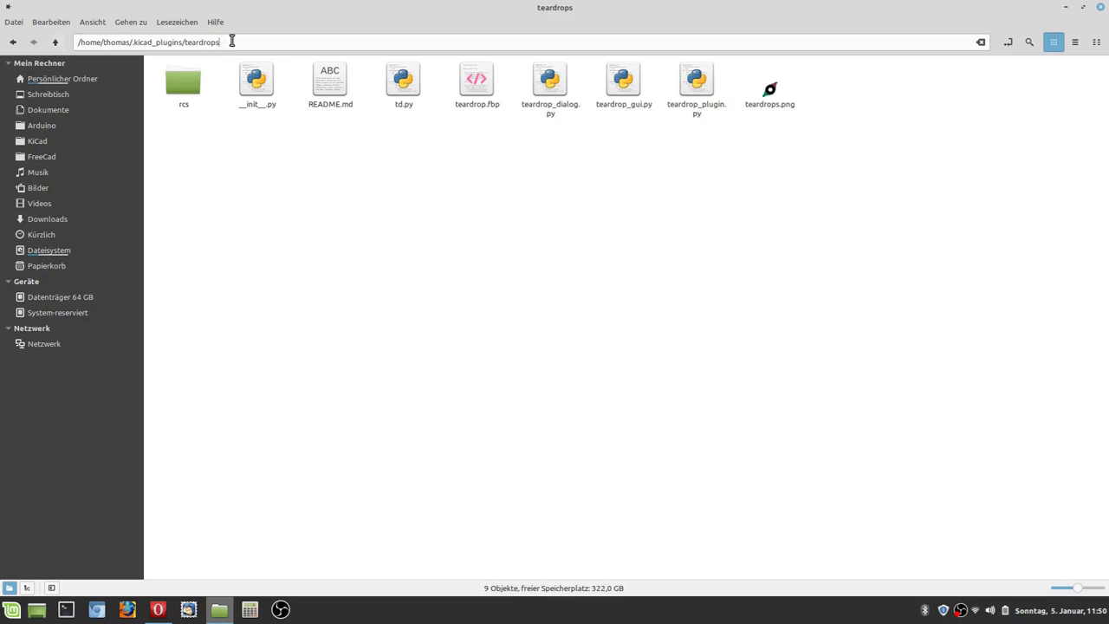
drag(220, 42, 200, 42)
click(232, 40)
click(55, 41)
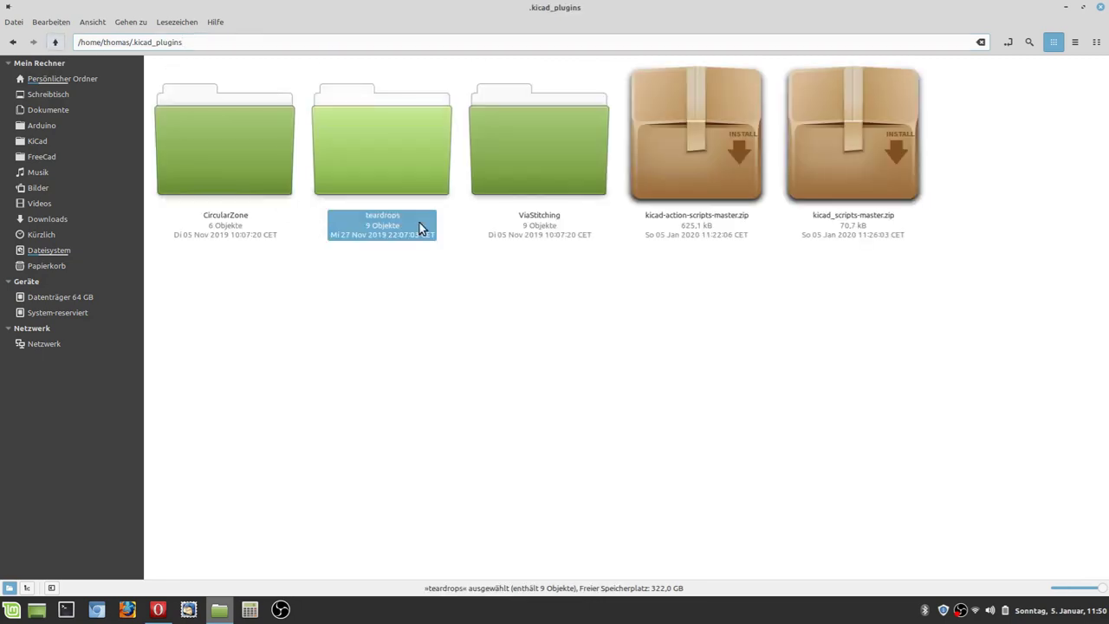
Step: Rename the teardrops folder in .kicad_plugins as teardrop
click(419, 227)
click(420, 227)
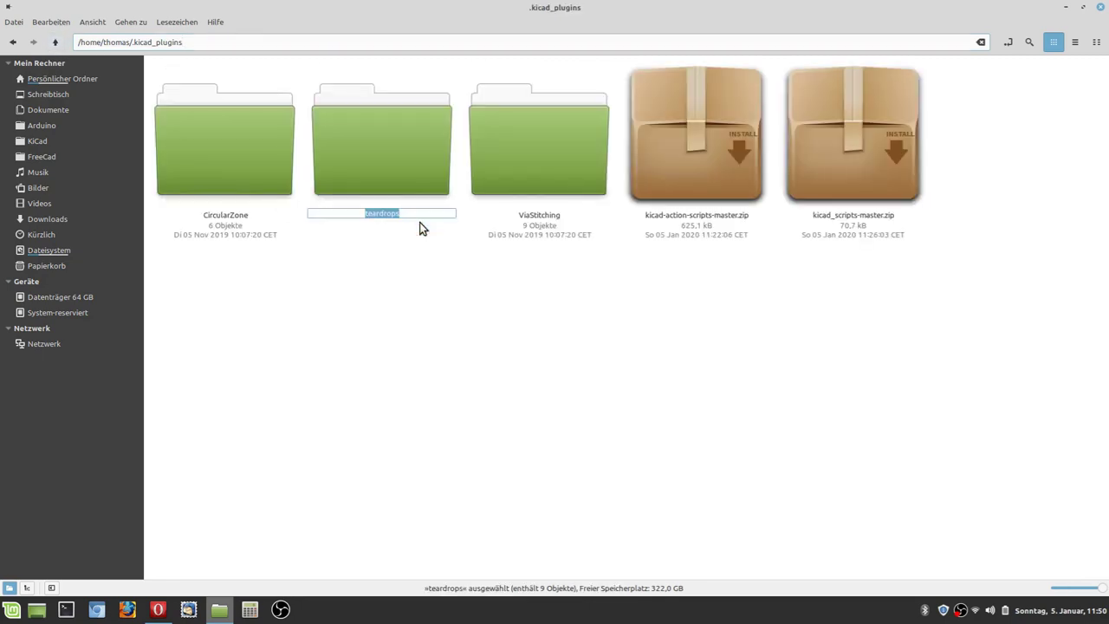
click(415, 213)
key(BackSpace)
key(Return)
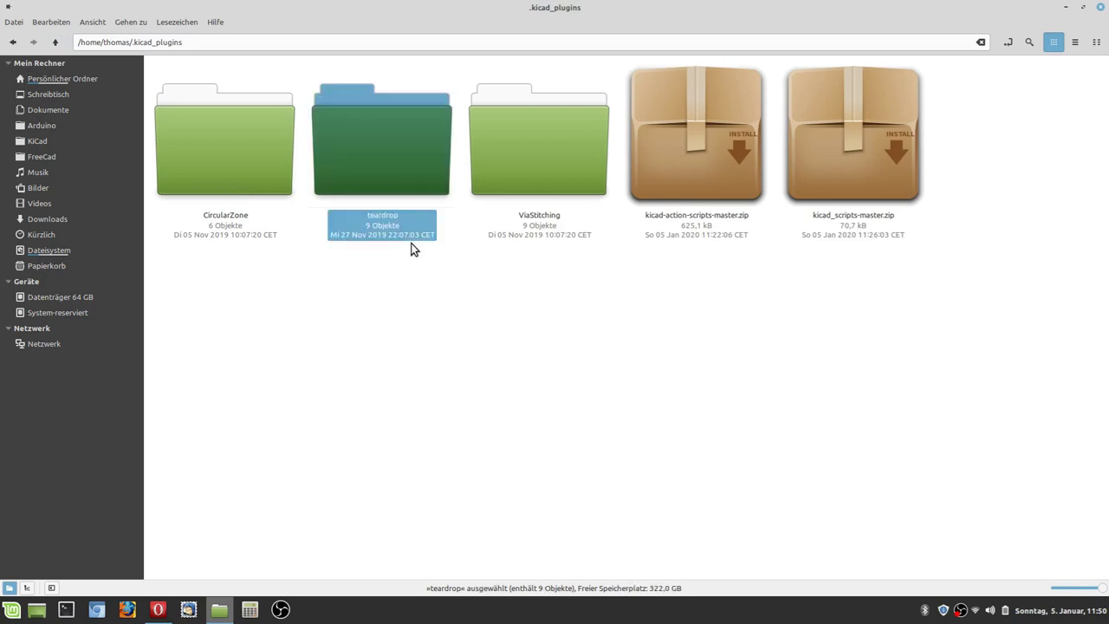
click(404, 273)
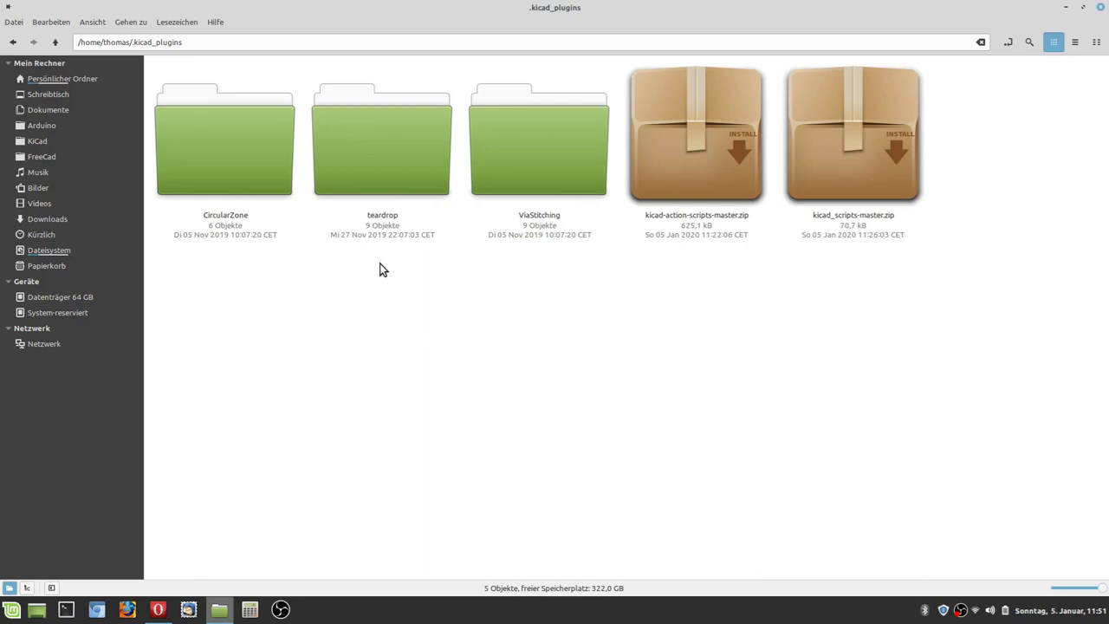
ctrl+scroll(383, 269, down, 3)
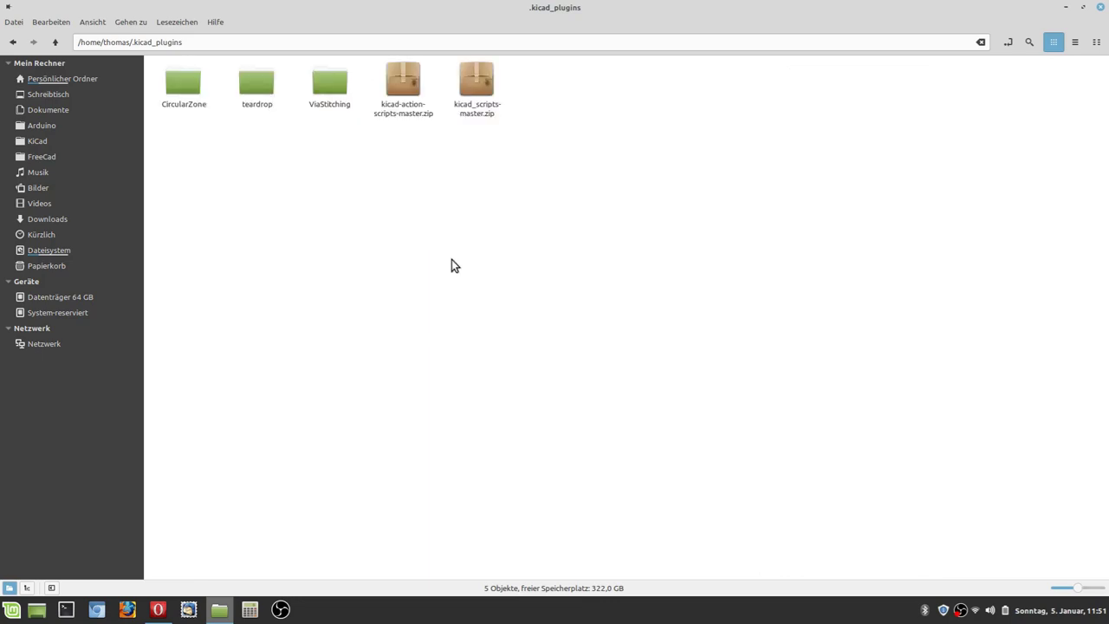
drag(524, 159, 400, 84)
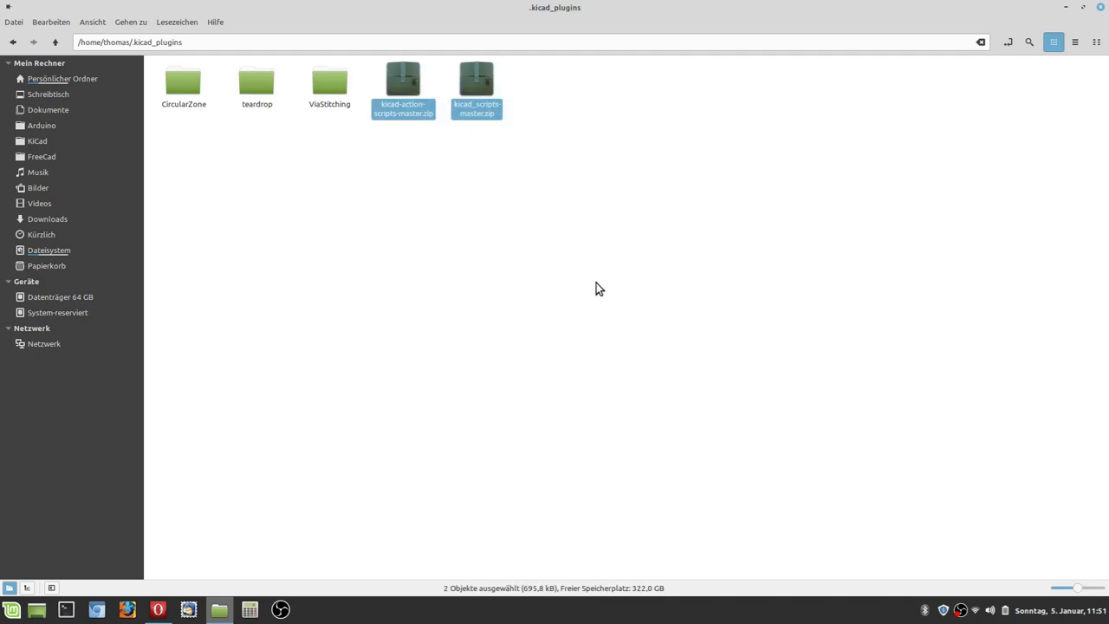
click(596, 282)
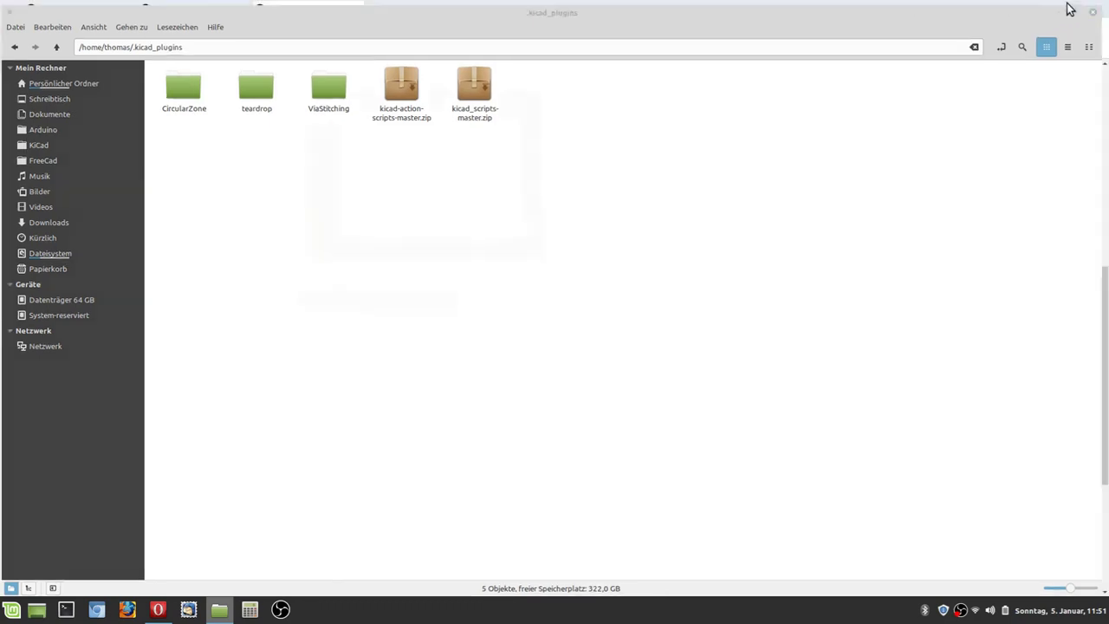
Step: Minimize the file manager and browser windows, switch to the KiCad project manager, and open the project's board in Pcbnew
click(1067, 8)
click(1061, 10)
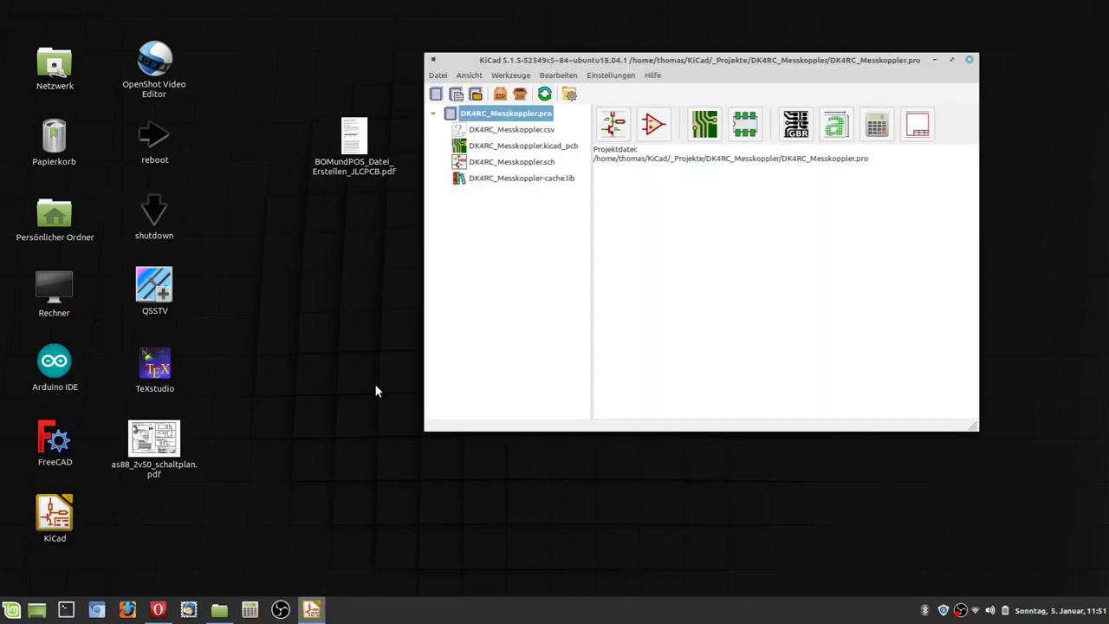
click(704, 125)
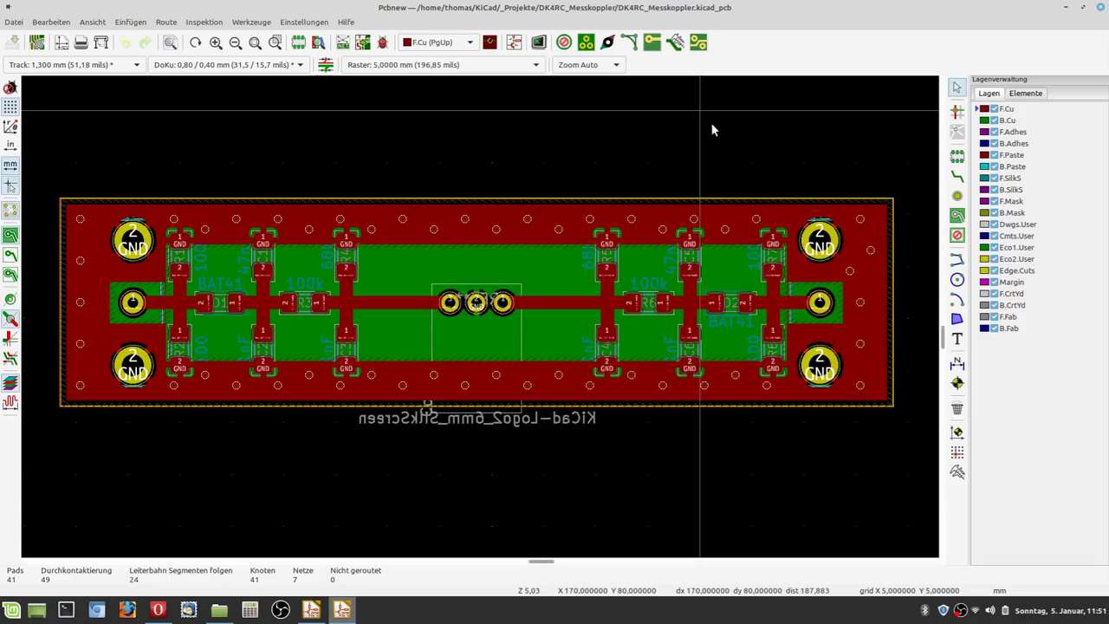
Step: Review the via stitching plugin's Fill Area parameters, cancel without running it, and inspect the existing vias along the board edge
click(585, 45)
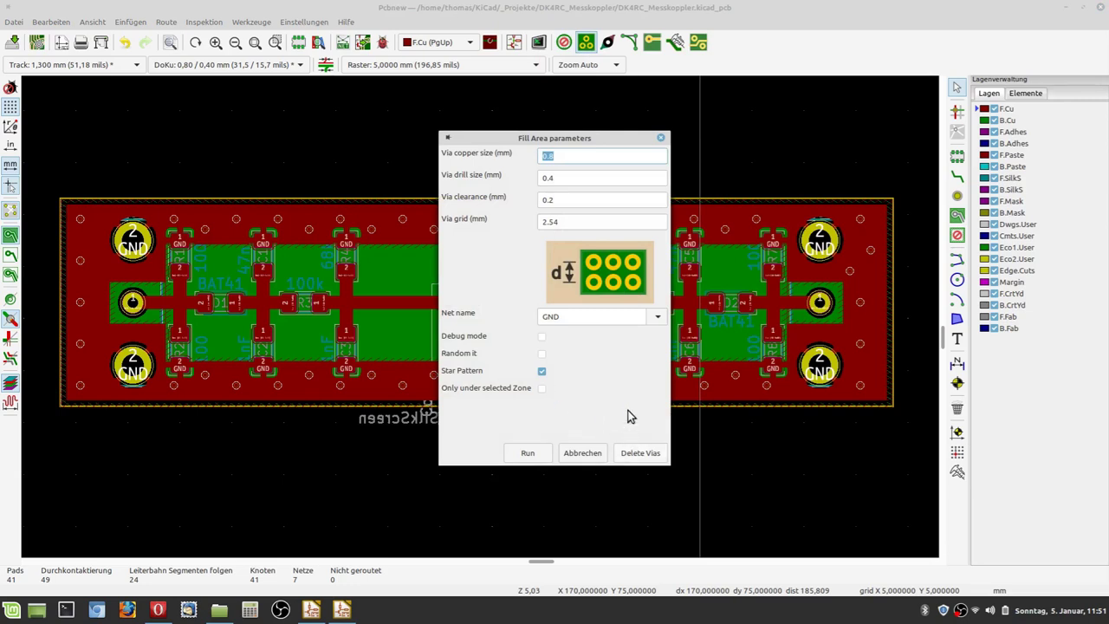
click(569, 459)
scroll(481, 321, up, 2)
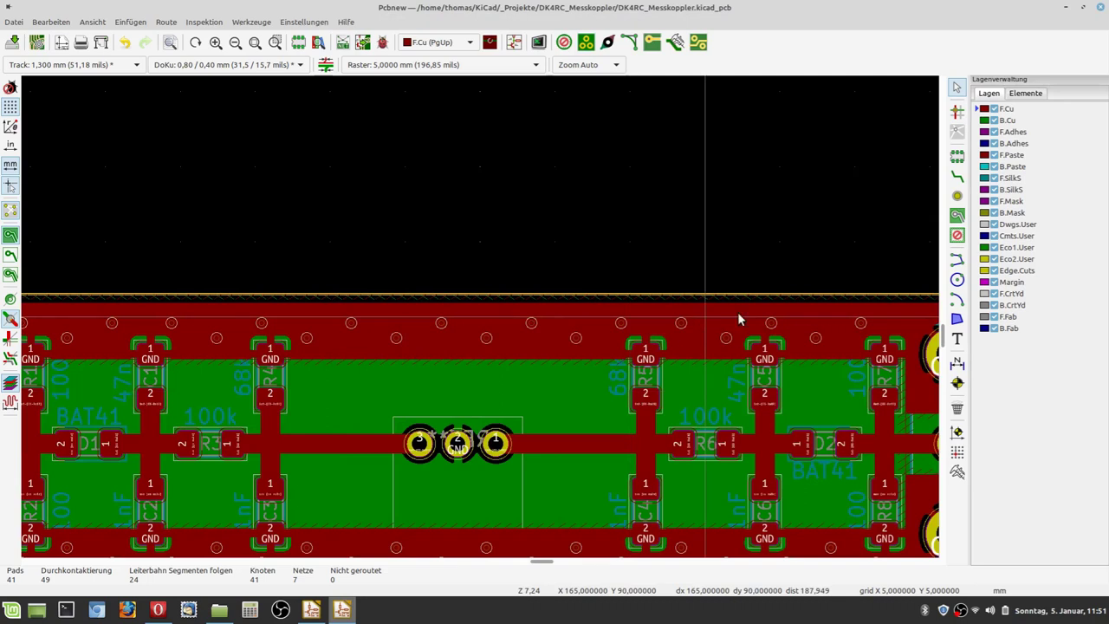
Step: Delete the existing stitching vias of the GND net with the Fill Area plugin and inspect the whole board
click(584, 43)
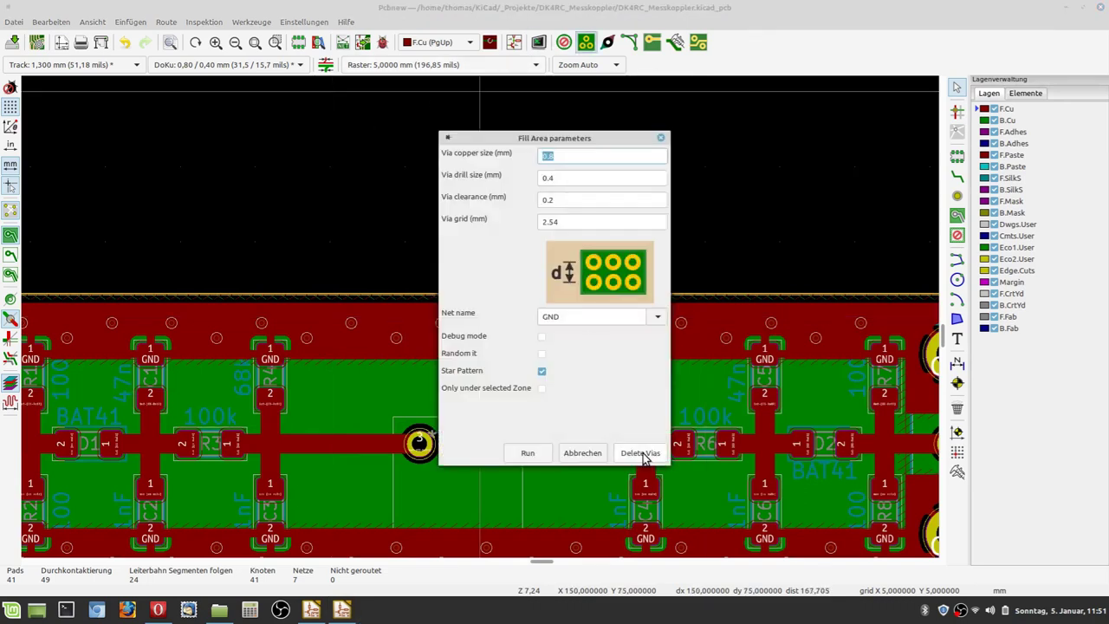
click(641, 453)
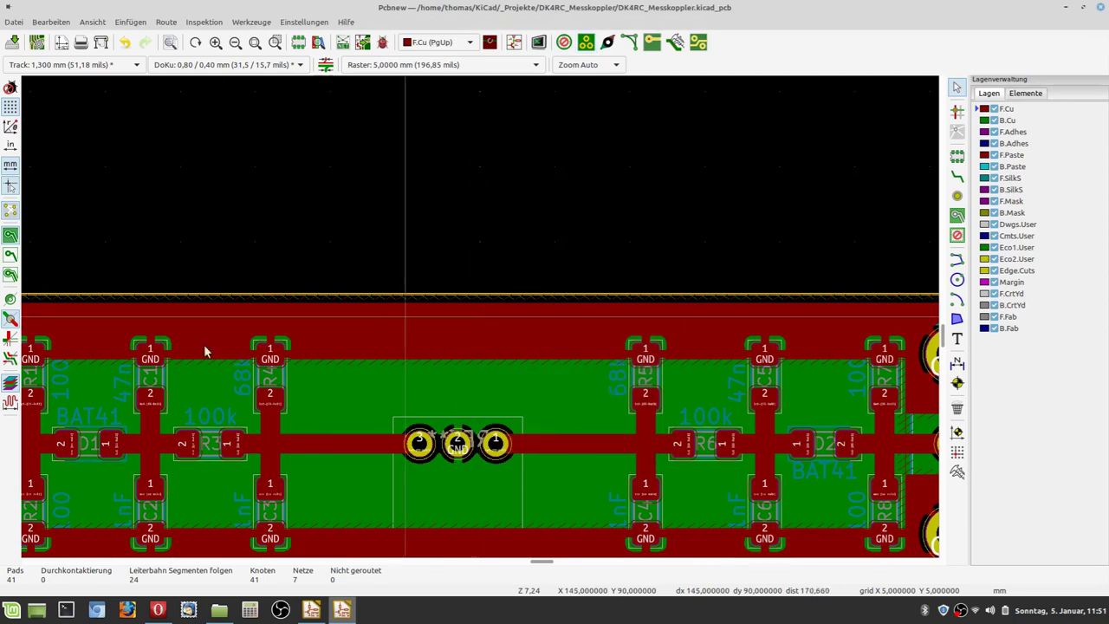
scroll(369, 308, down, 3)
scroll(481, 322, down, 1)
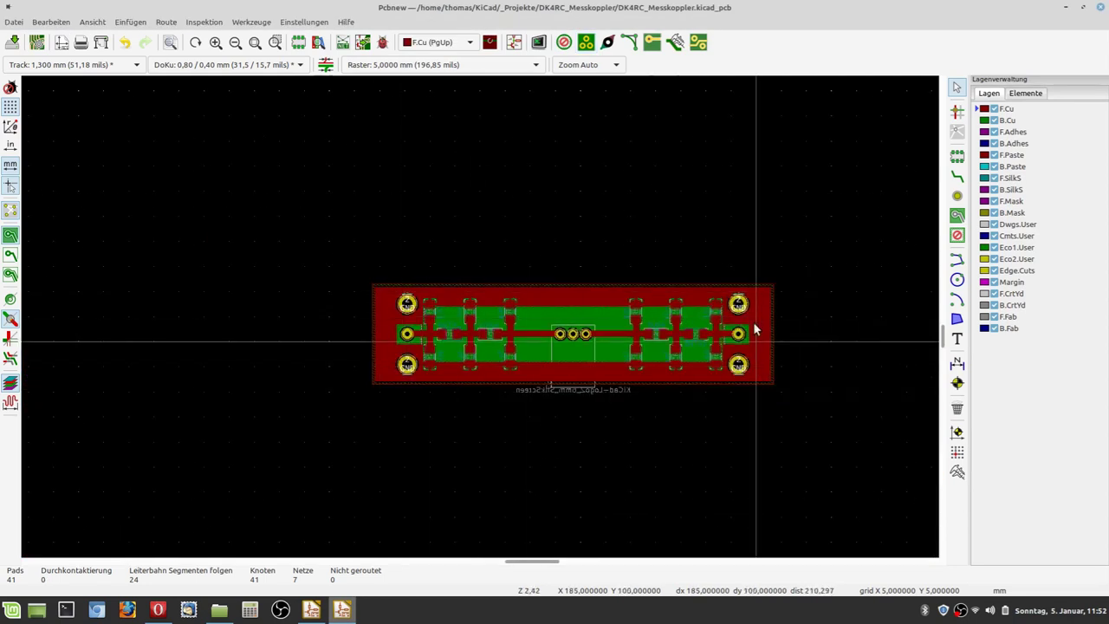
scroll(480, 317, up, 6)
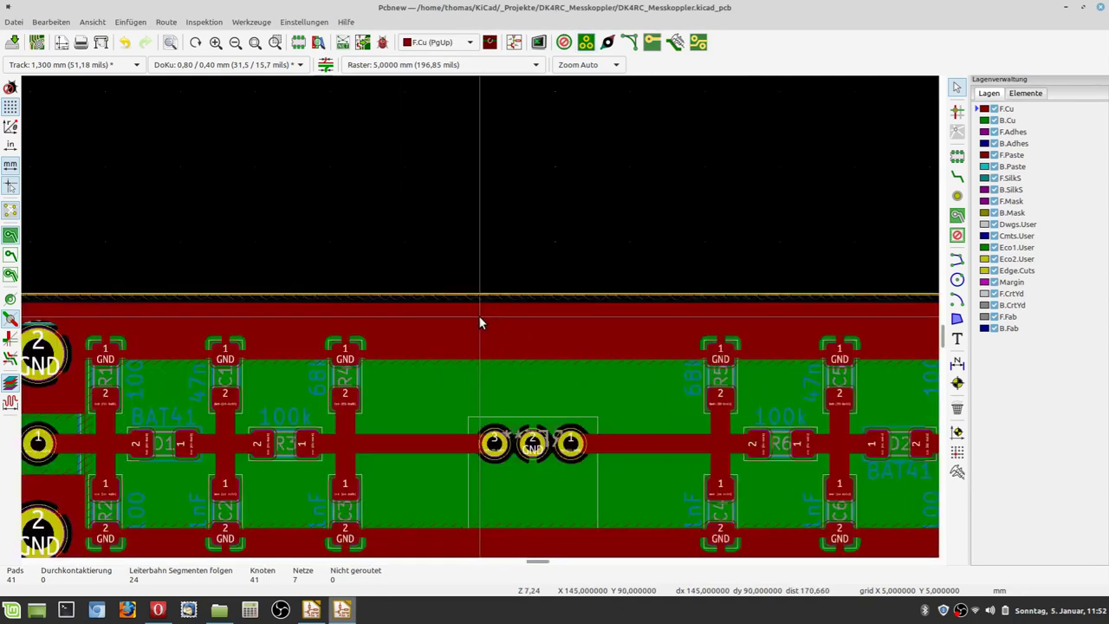
Step: Reopen the Fill Area parameters and set the via drill size to 0.6 mm and the via copper size to 1 mm
click(585, 45)
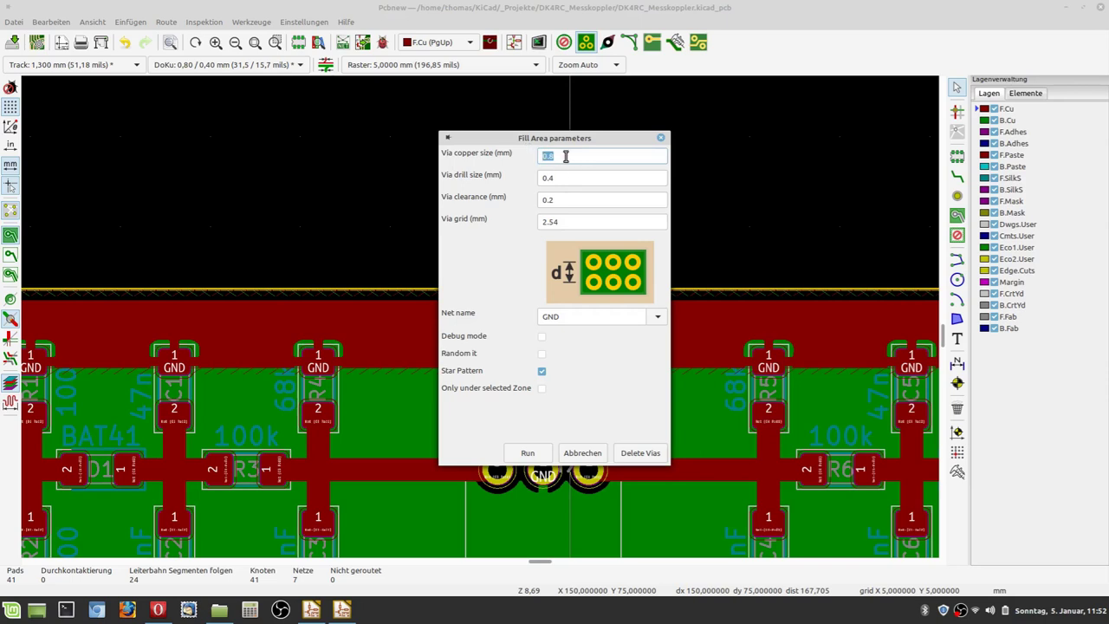
key(Tab)
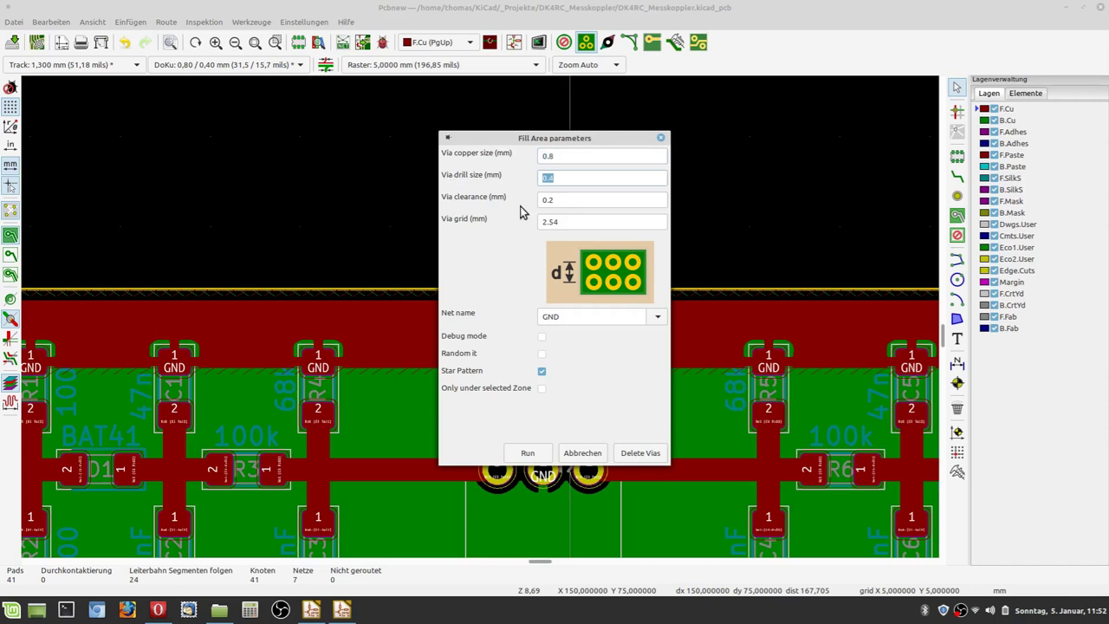
click(566, 178)
key(BackSpace)
key(BackSpace)
text(.6)
drag(564, 153, 489, 146)
text(1)
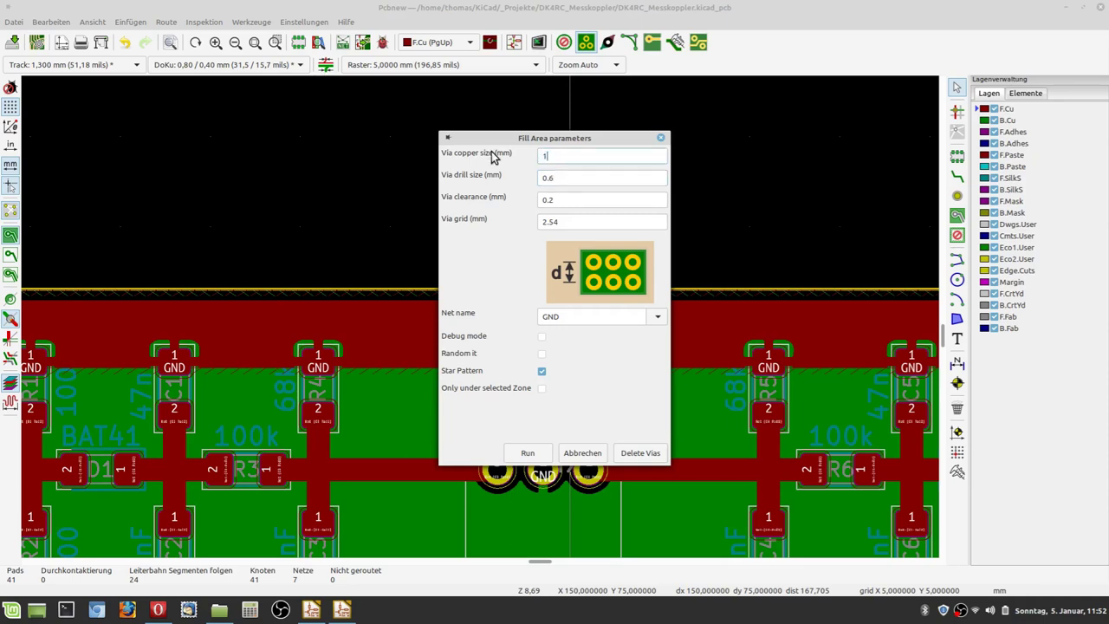
Step: Check the via clearance and via grid values and choose GND as the net for the stitching vias
click(569, 200)
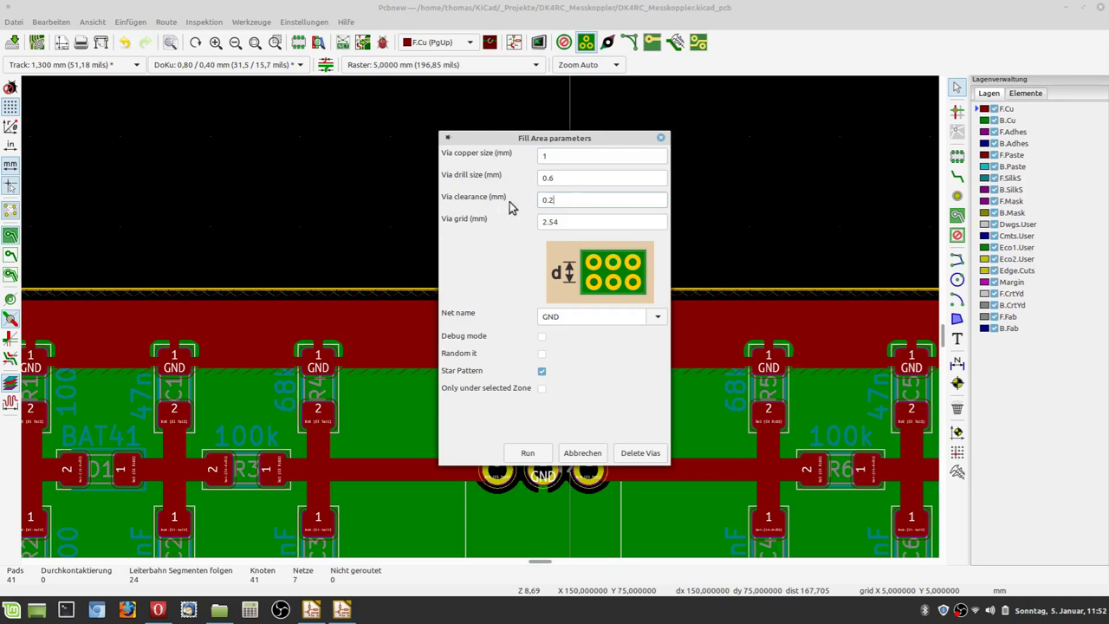
drag(576, 223, 496, 221)
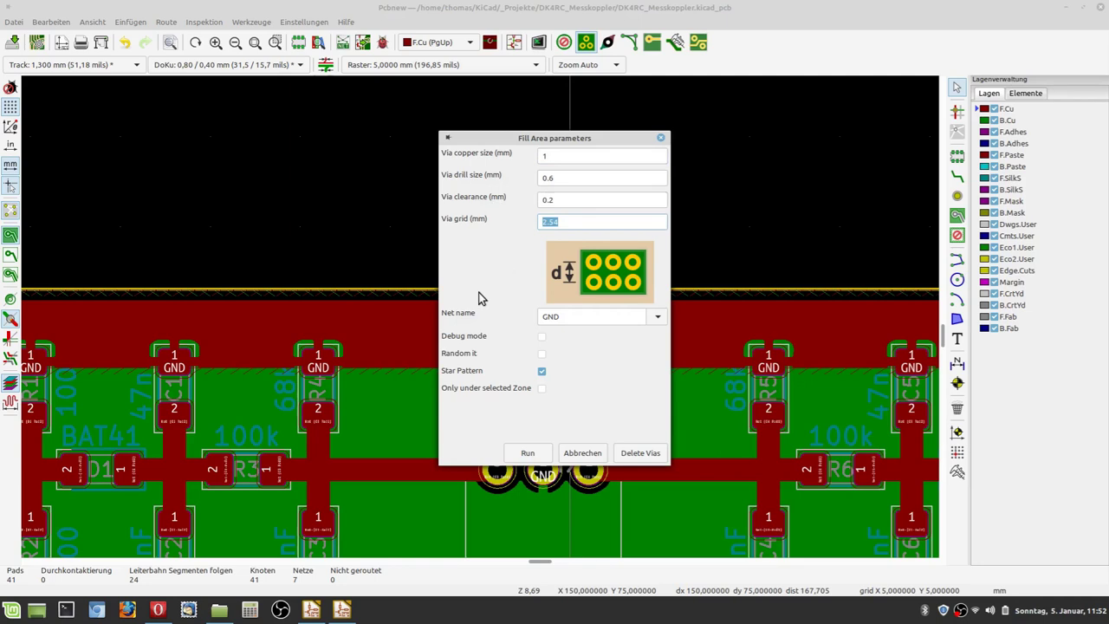
click(661, 319)
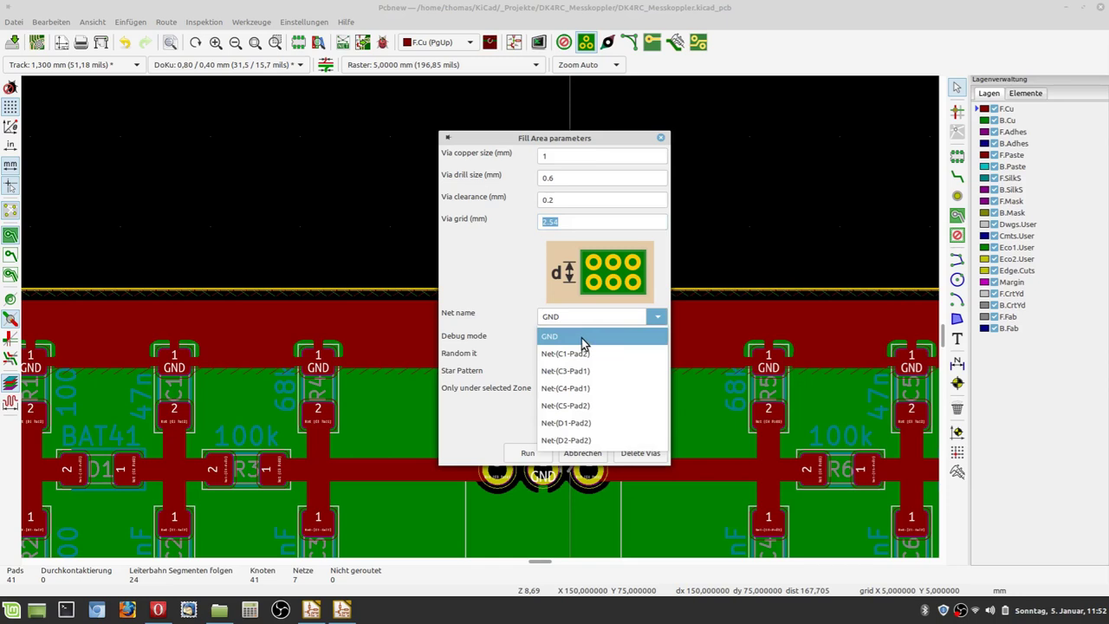
click(555, 338)
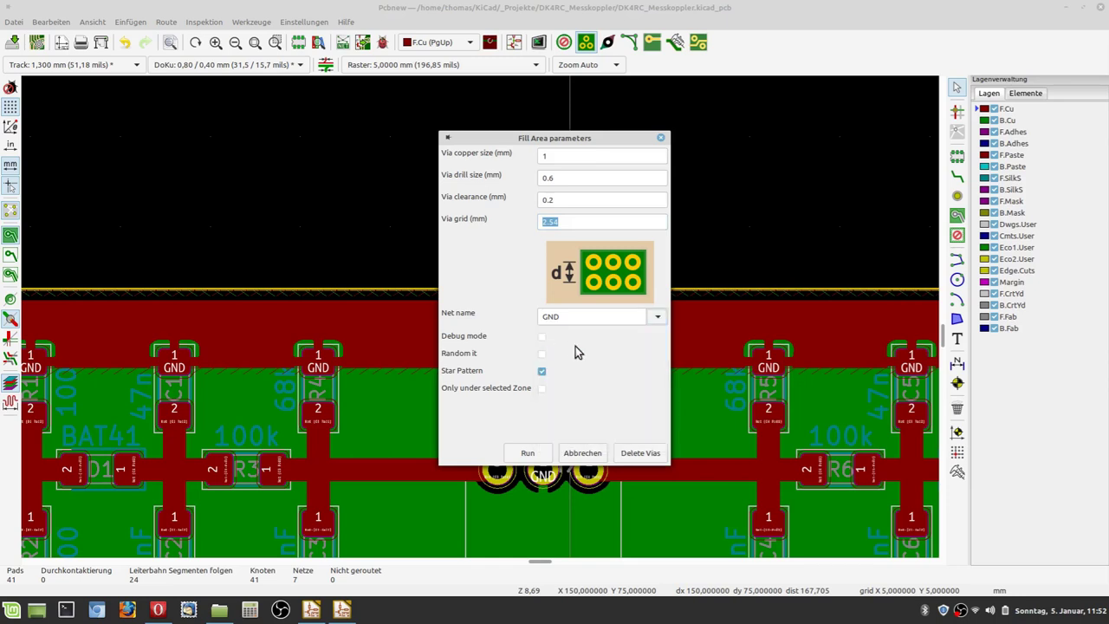